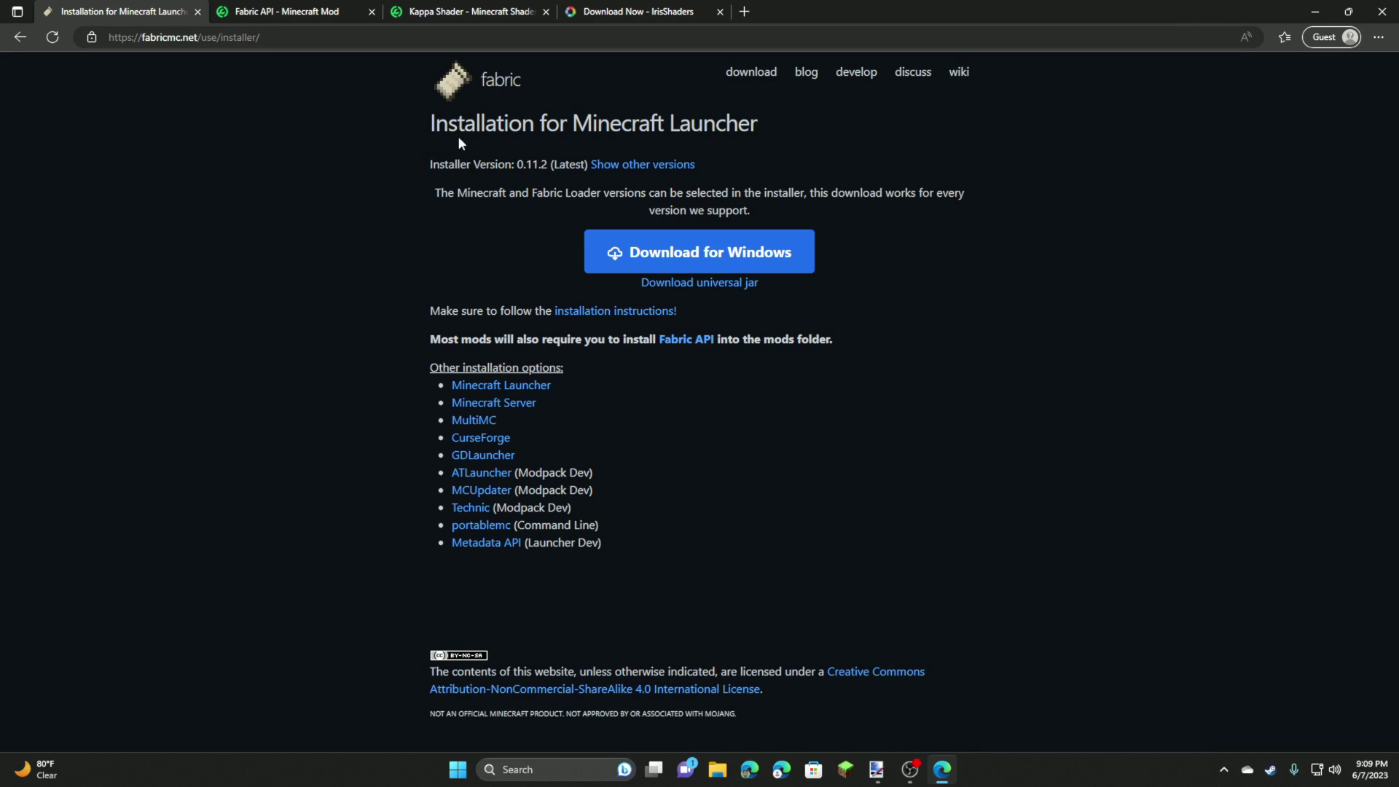
Download the Fabric installer 0.11.2 as a universal jar and keep the flagged file
left_click(751, 76)
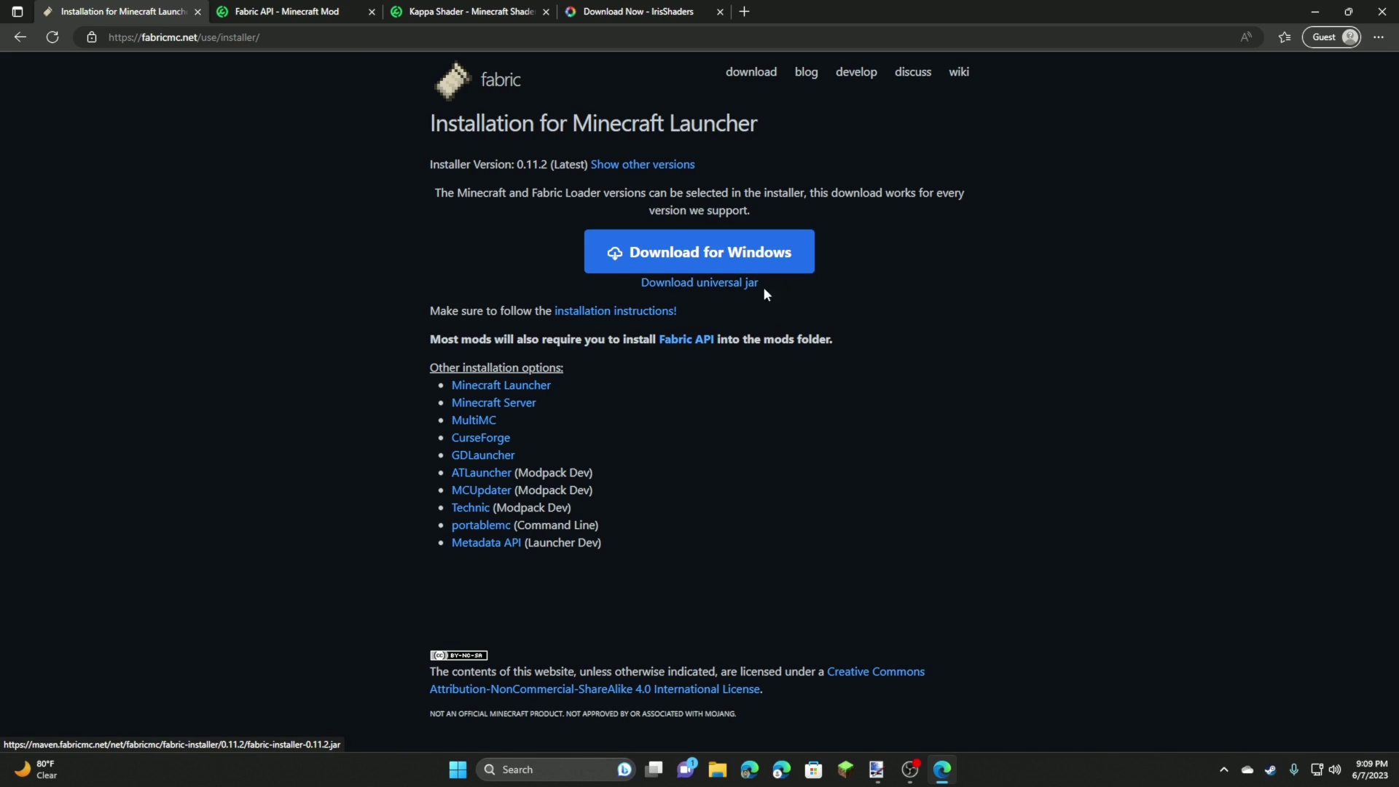
left_click(671, 285)
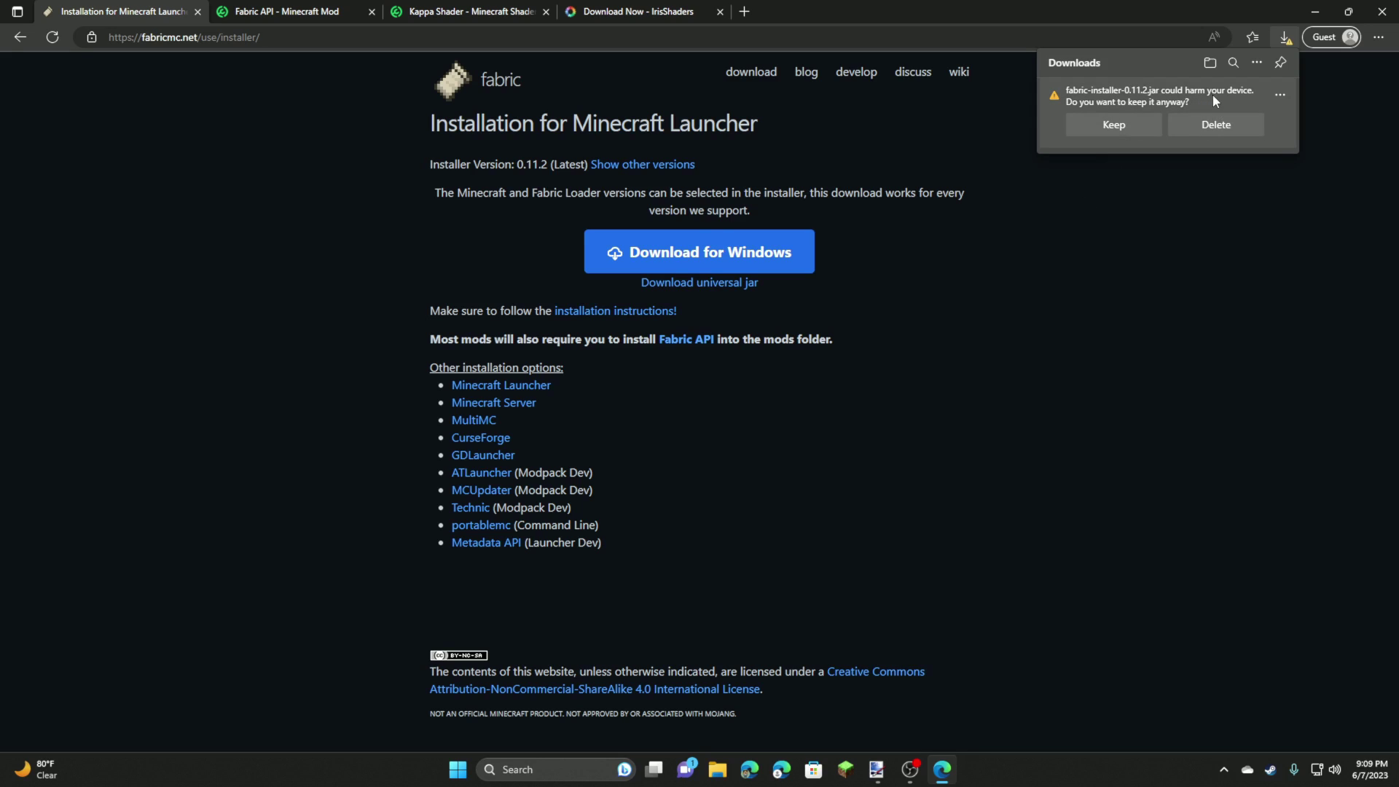
left_click(1101, 127)
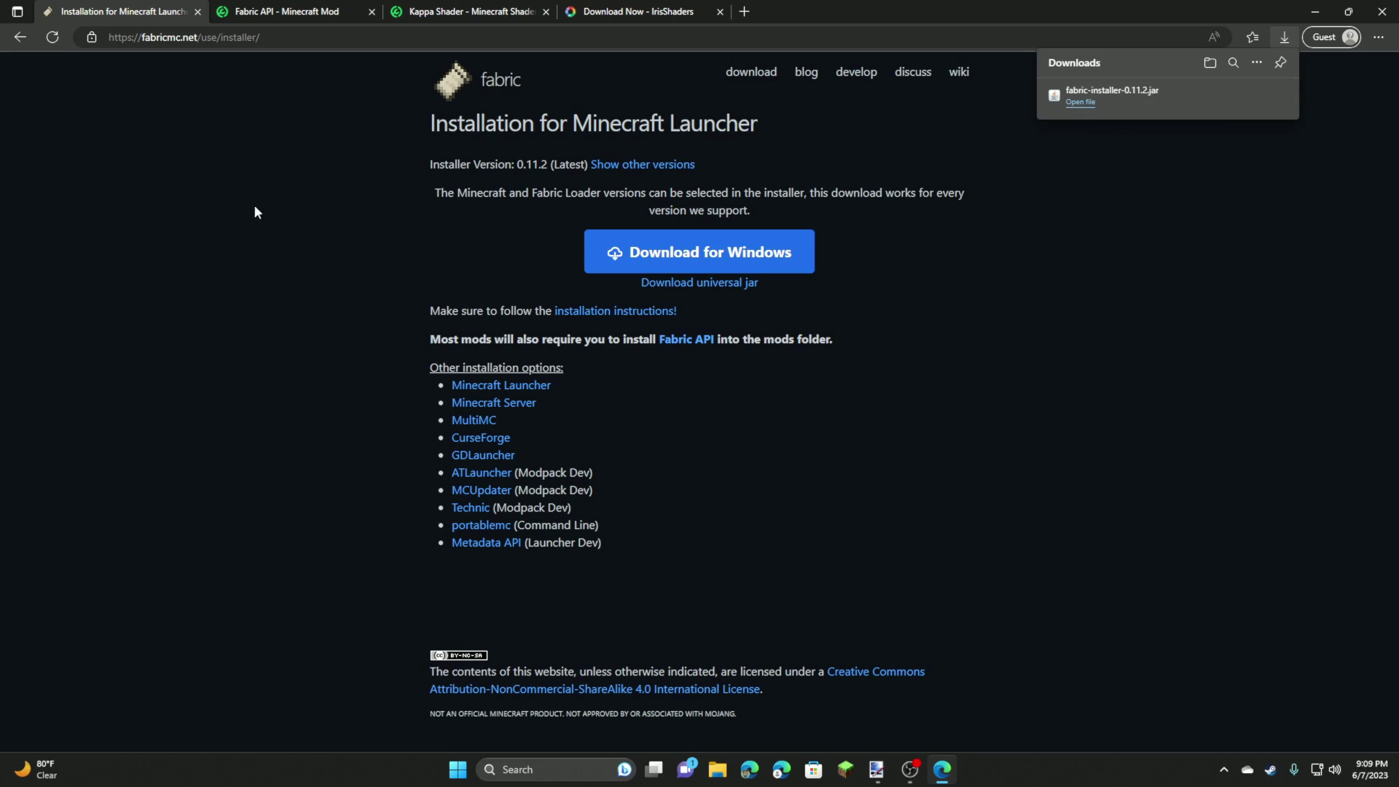
Download Fabric API 0.83.0+1.20 for Minecraft 1.20 from its Modrinth page and keep the flagged file
left_click(295, 9)
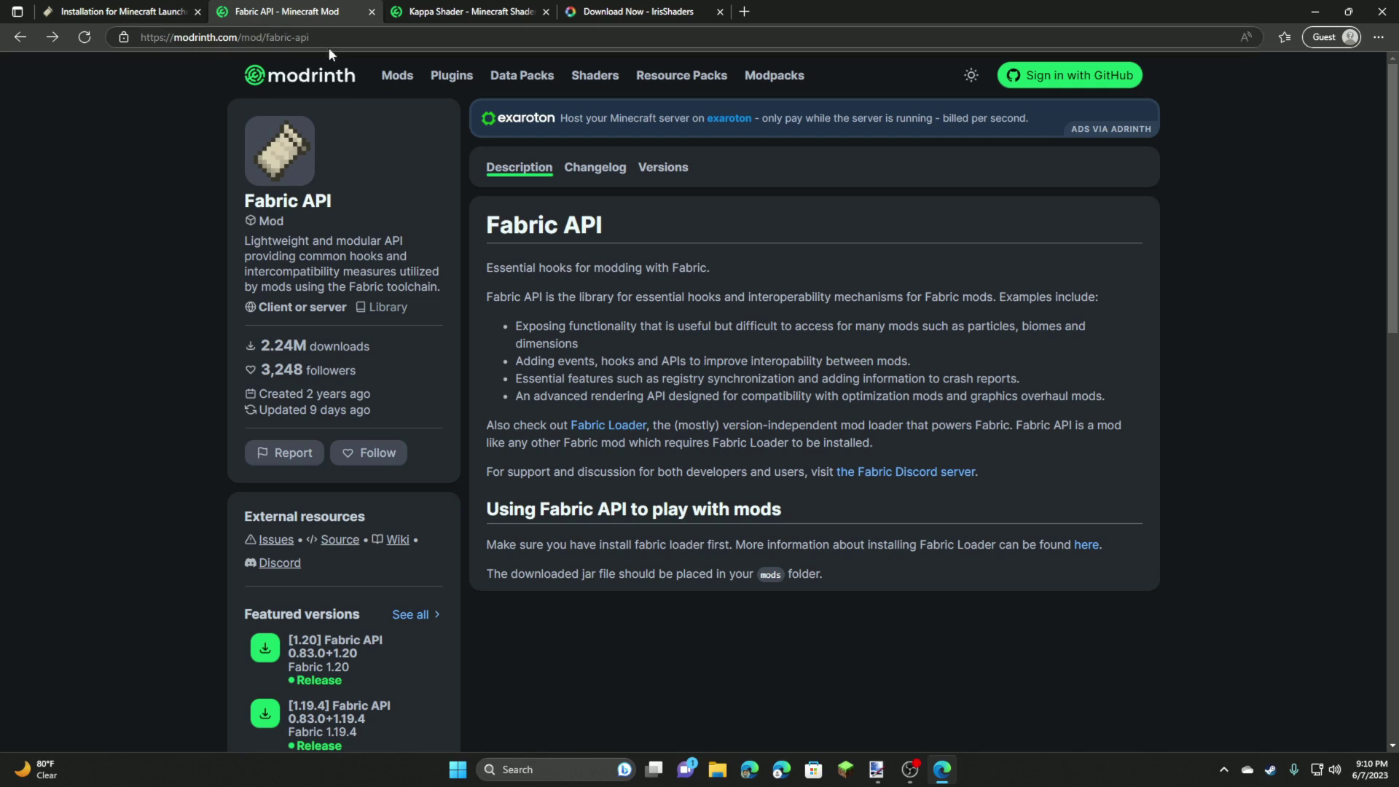
left_click_drag(309, 37, 266, 37)
left_click(216, 122)
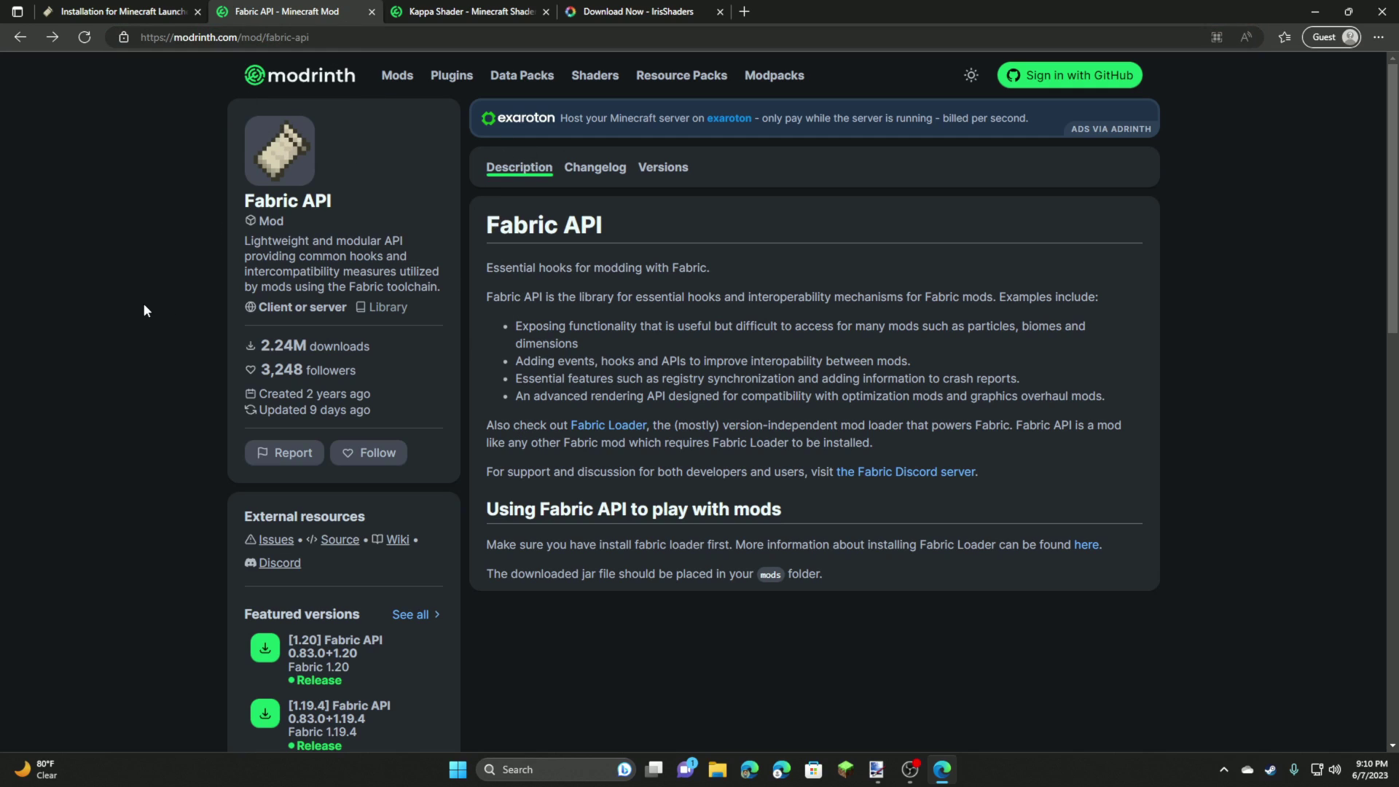
scroll(140, 285, "down", 1)
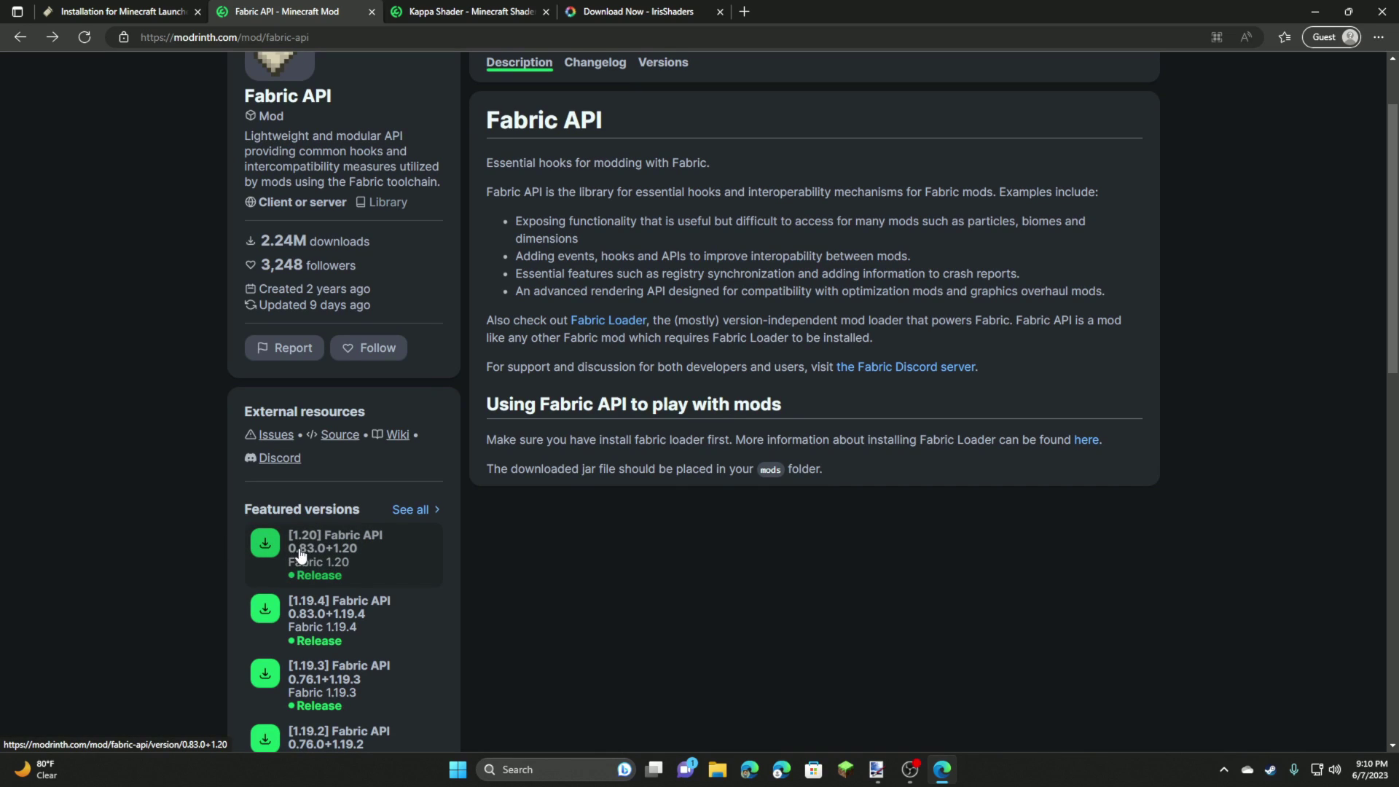
left_click(268, 545)
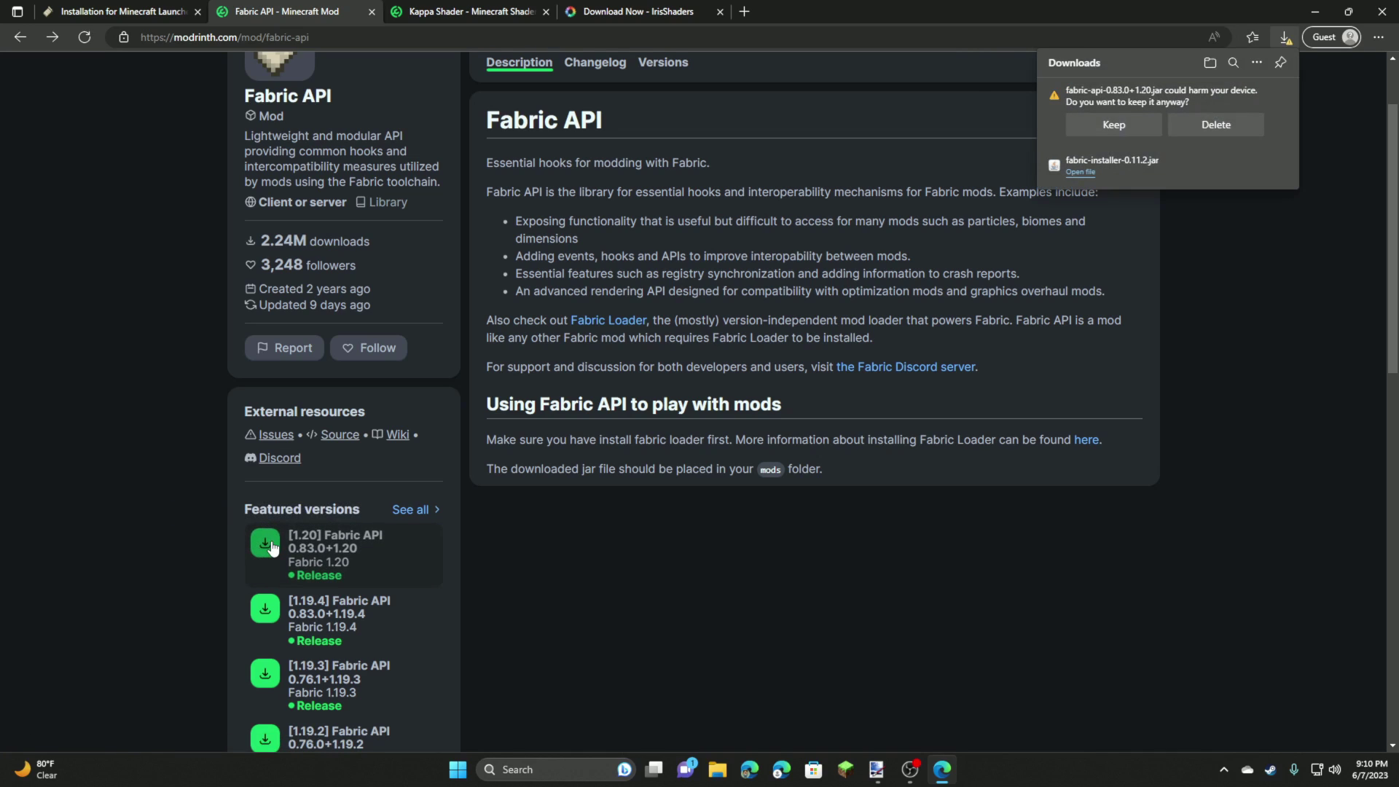
left_click(1108, 128)
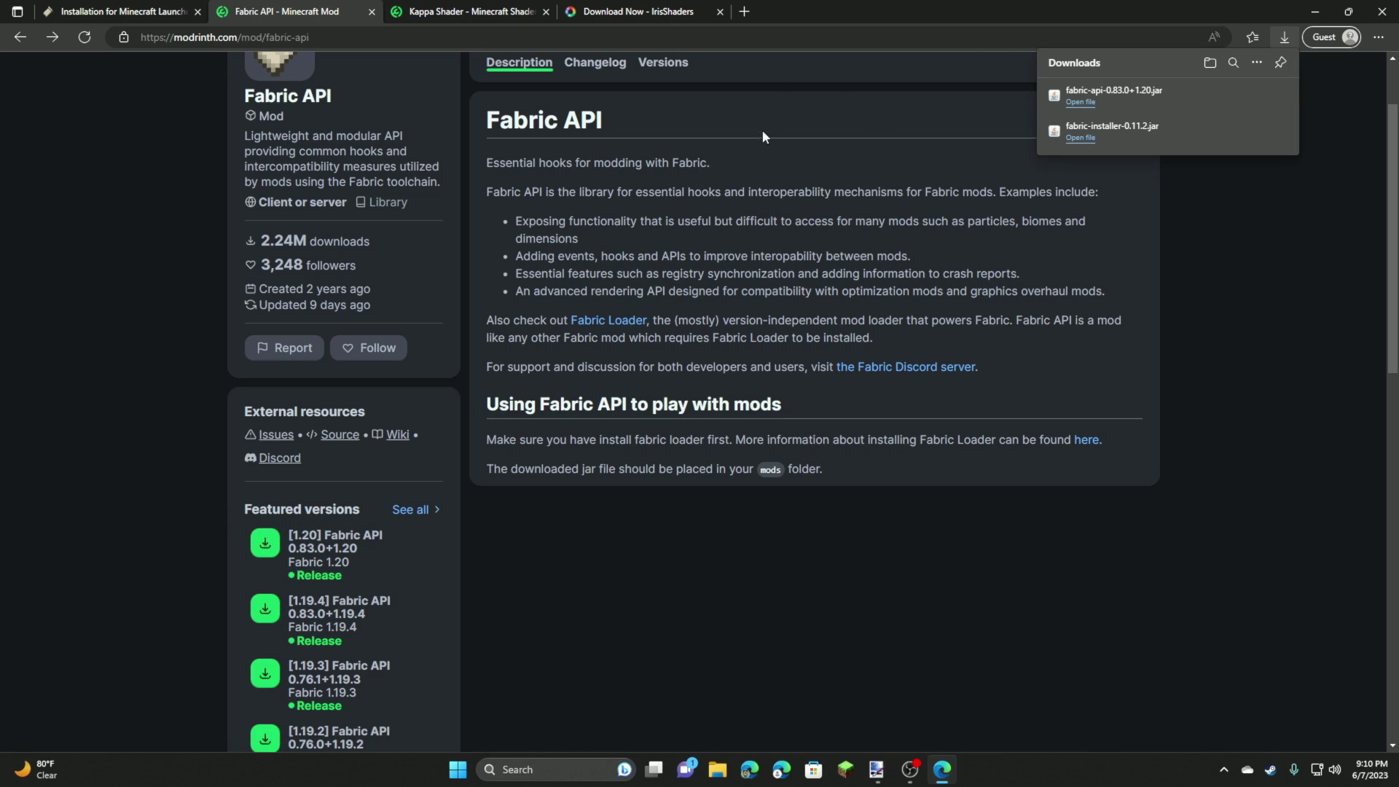
Download the Iris installer's universal jar from the Iris Shaders site and keep the flagged file
left_click(628, 11)
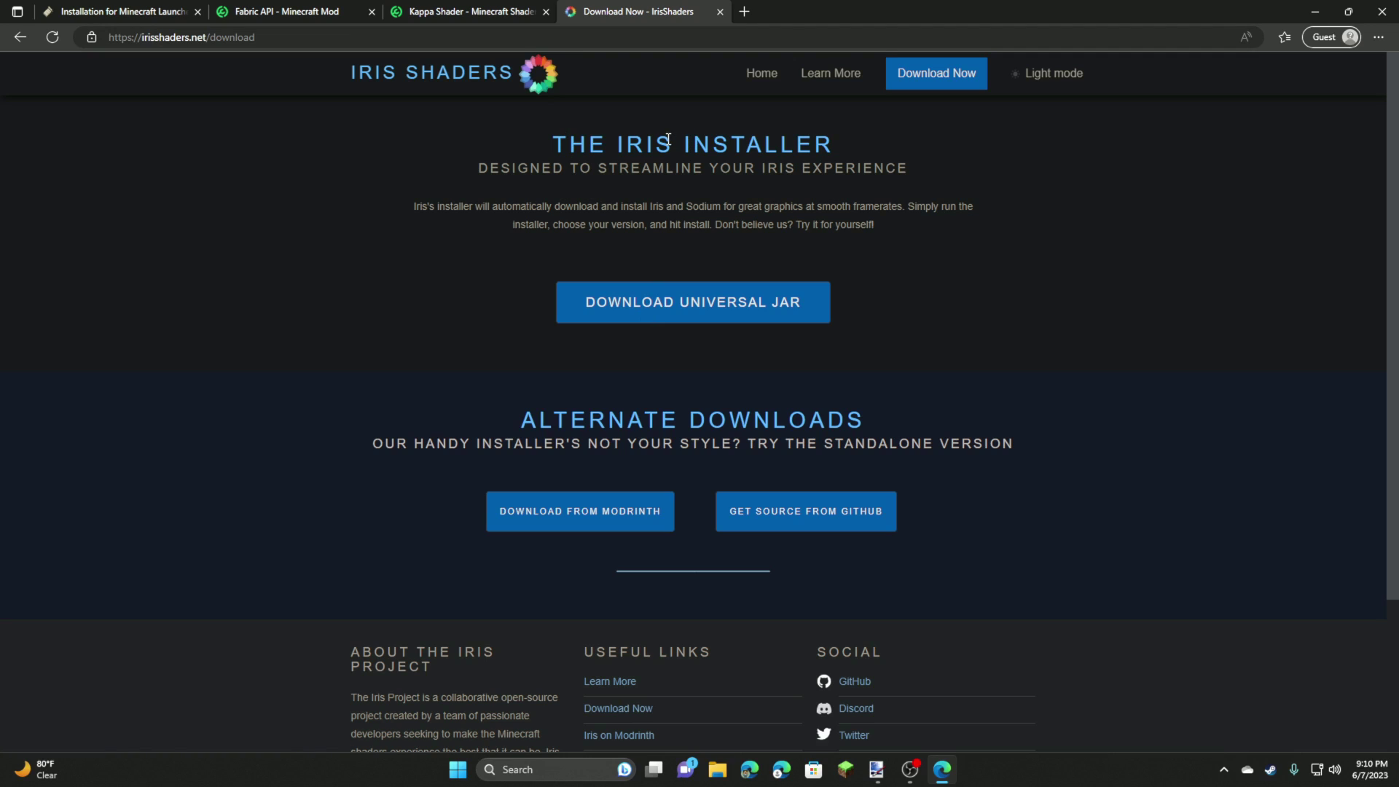
left_click(642, 300)
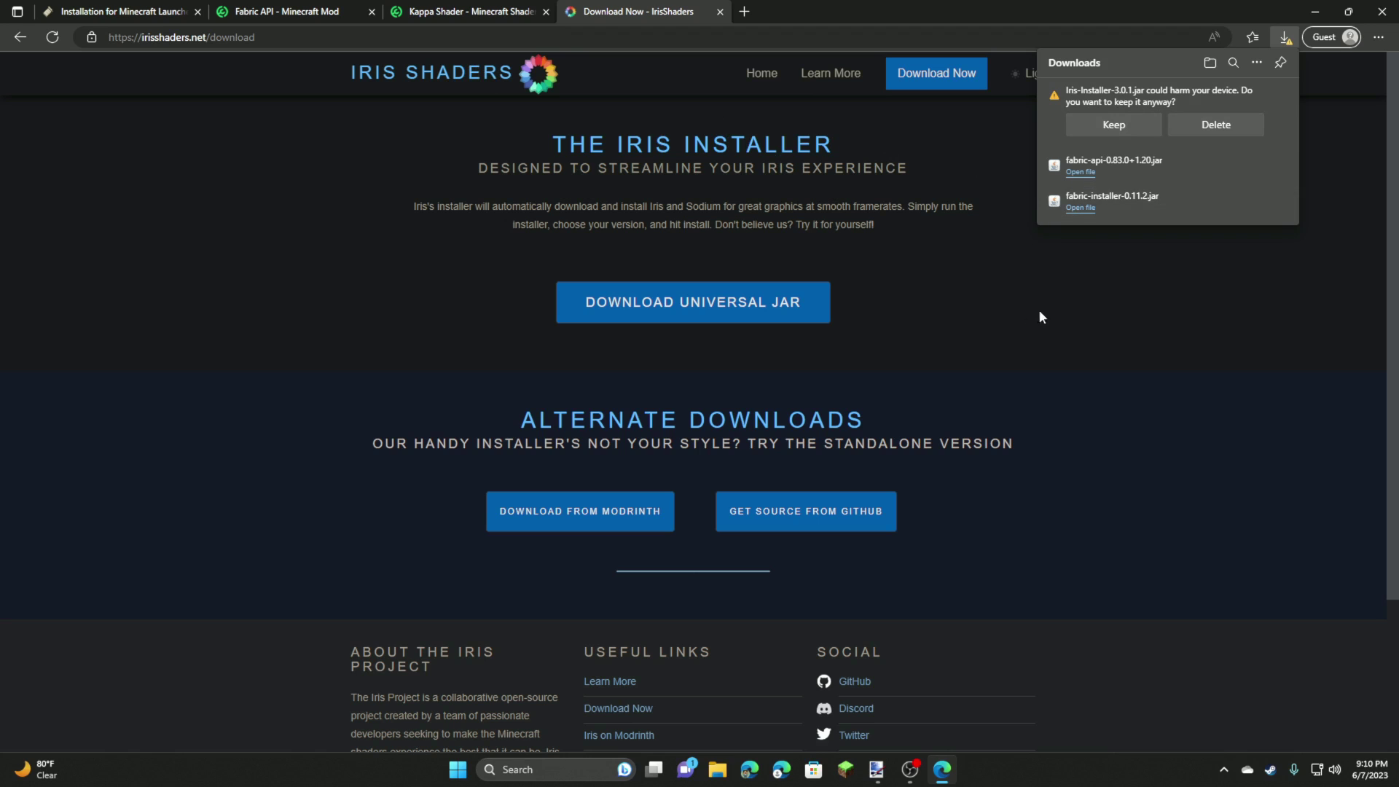
left_click(1110, 125)
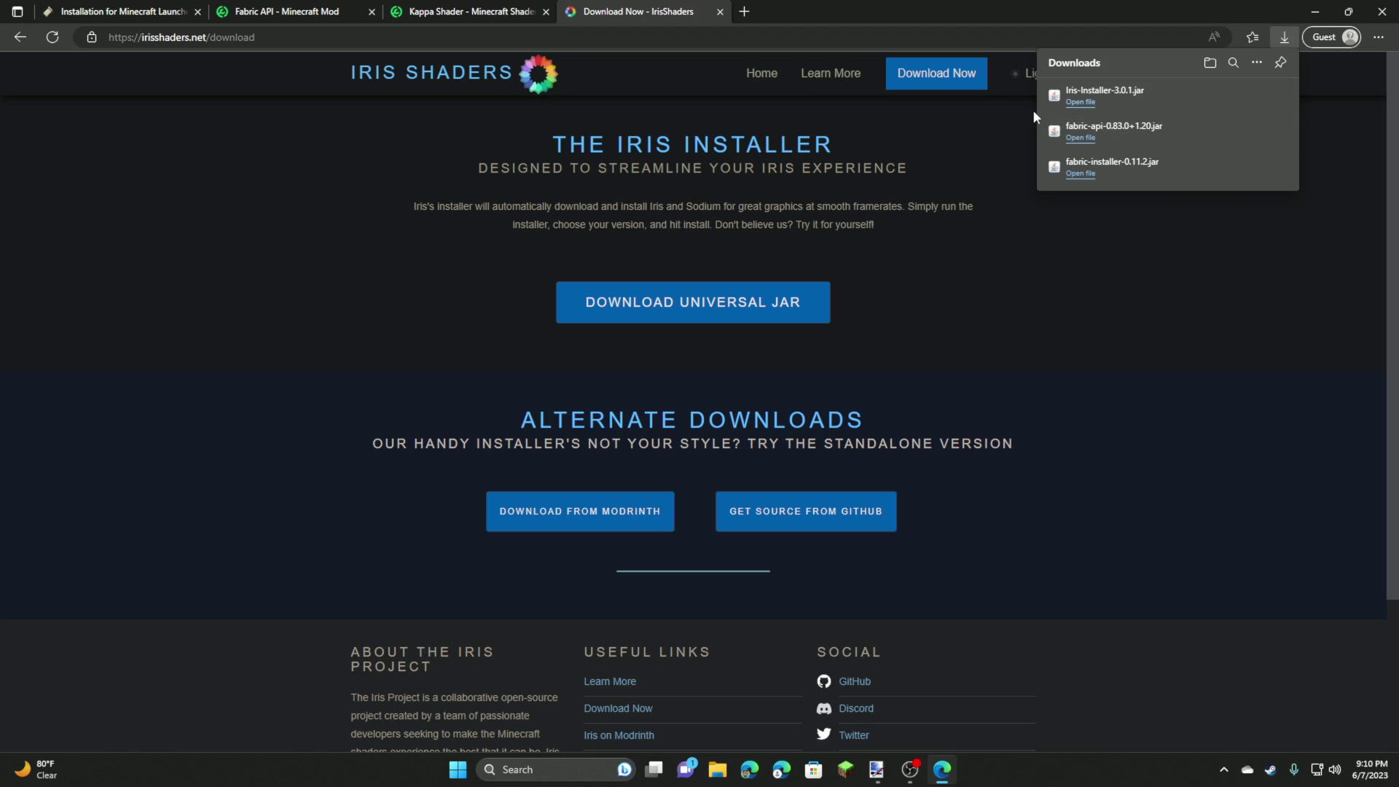
Download Kappa Shader v5.1 from the featured versions on its Modrinth page
left_click(419, 11)
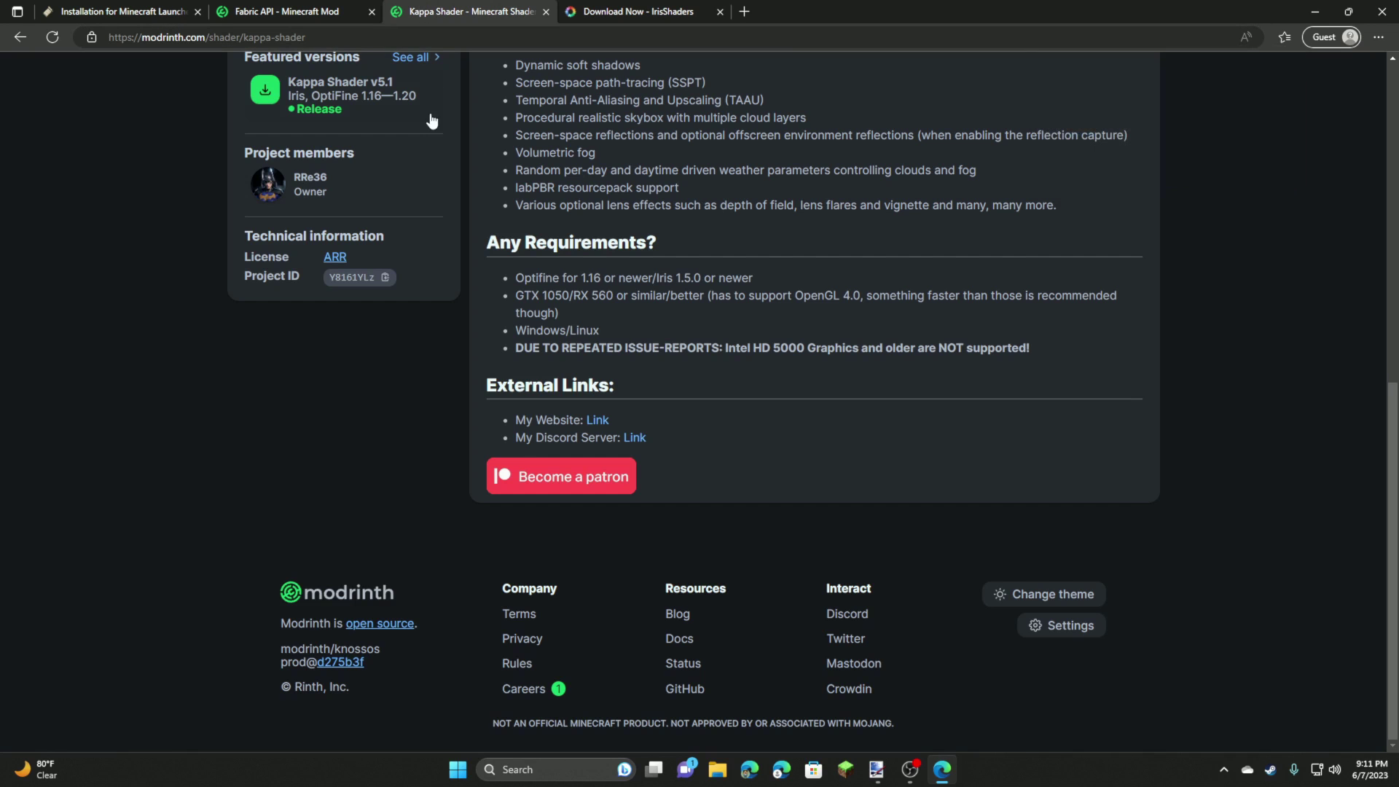
scroll(601, 273, "up", 5)
scroll(595, 286, "up", 3)
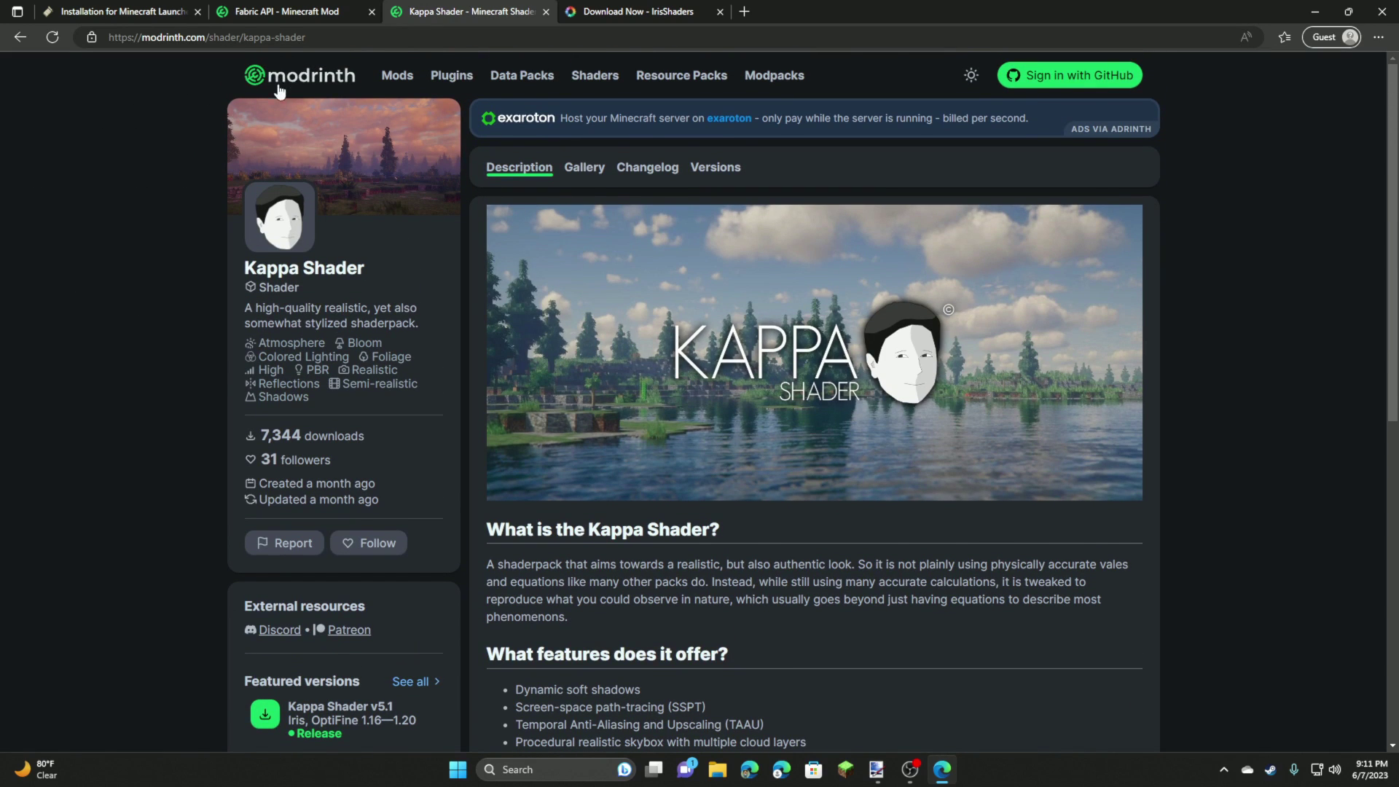
left_click(605, 11)
left_click(448, 11)
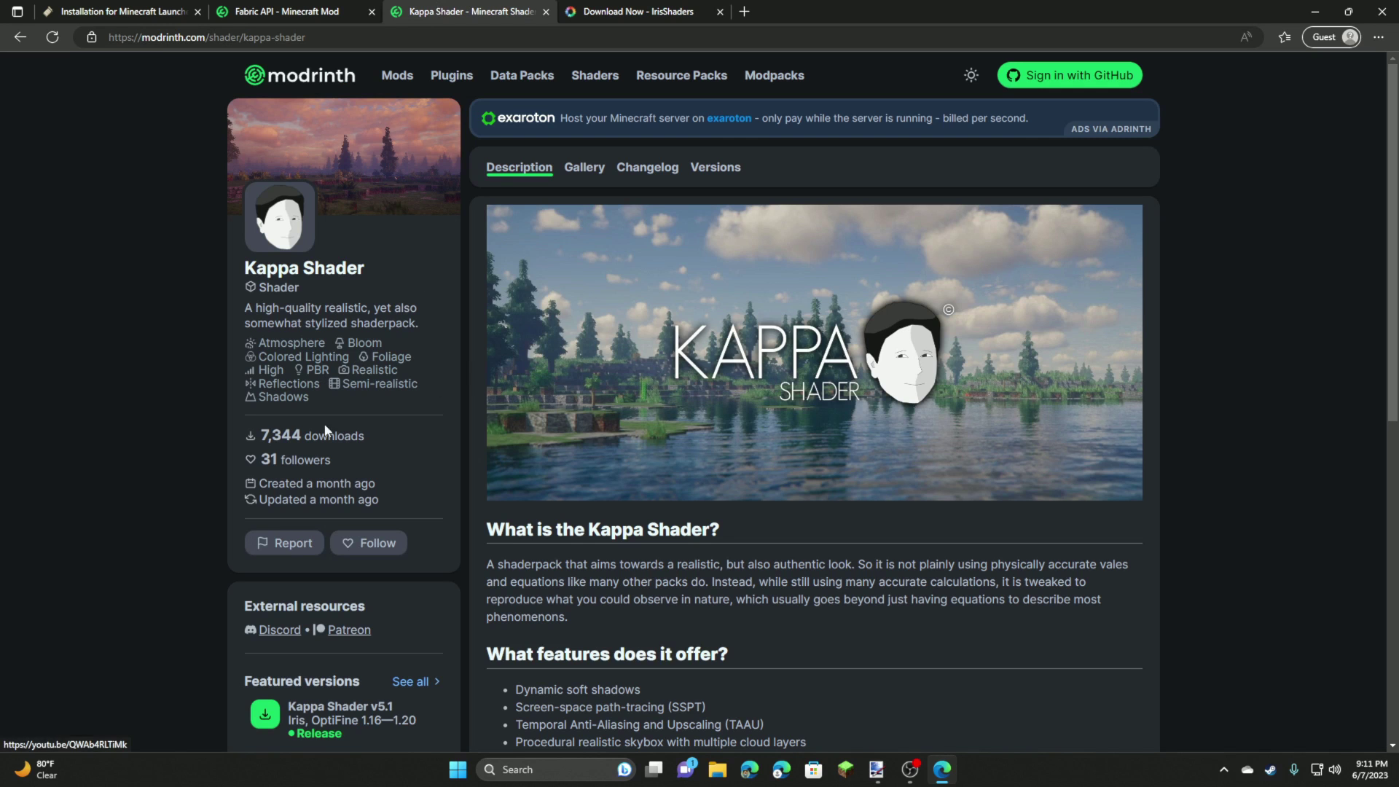
scroll(328, 510, "down", 1)
left_click(265, 613)
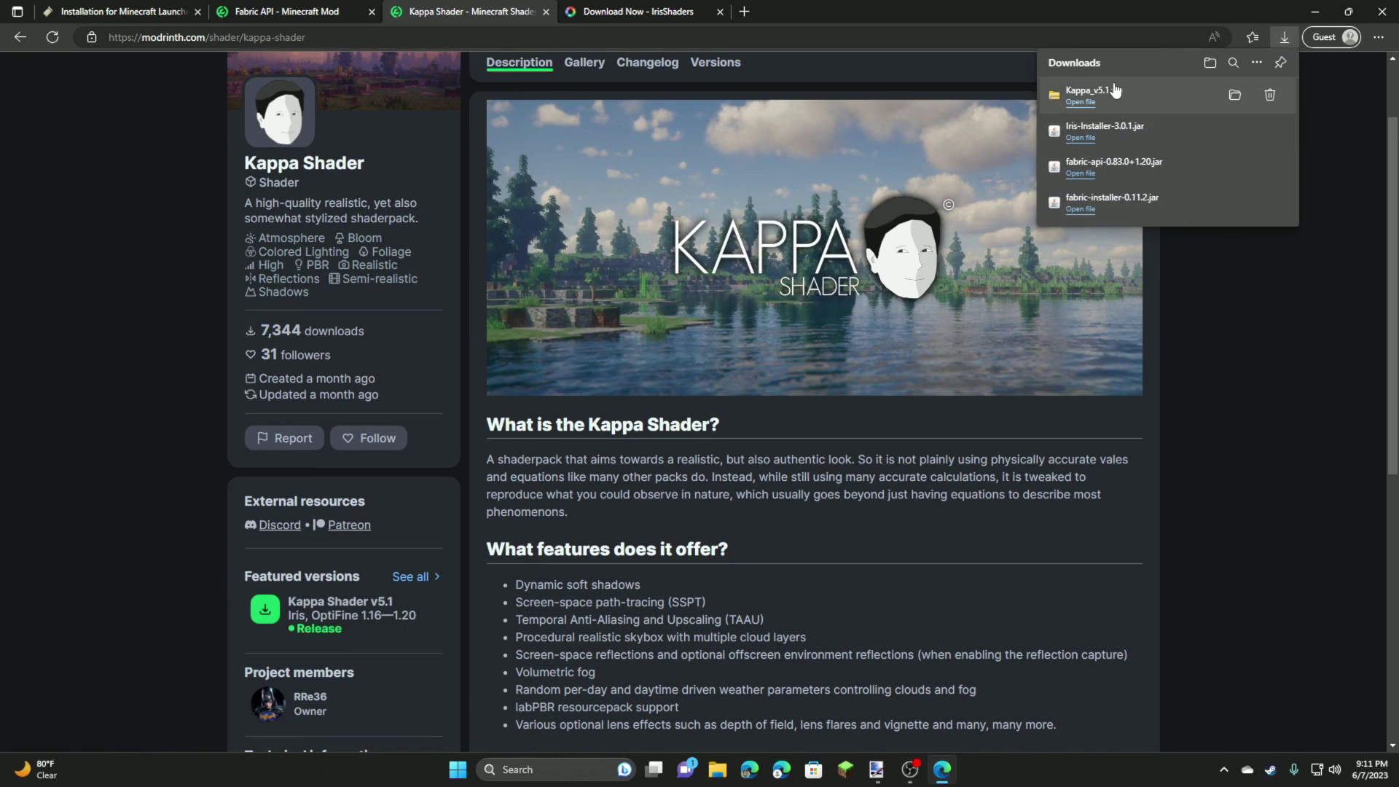
Run the downloaded Fabric installer to install loader 0.14.21 for Minecraft 1.20, and close the installer
left_click(1081, 210)
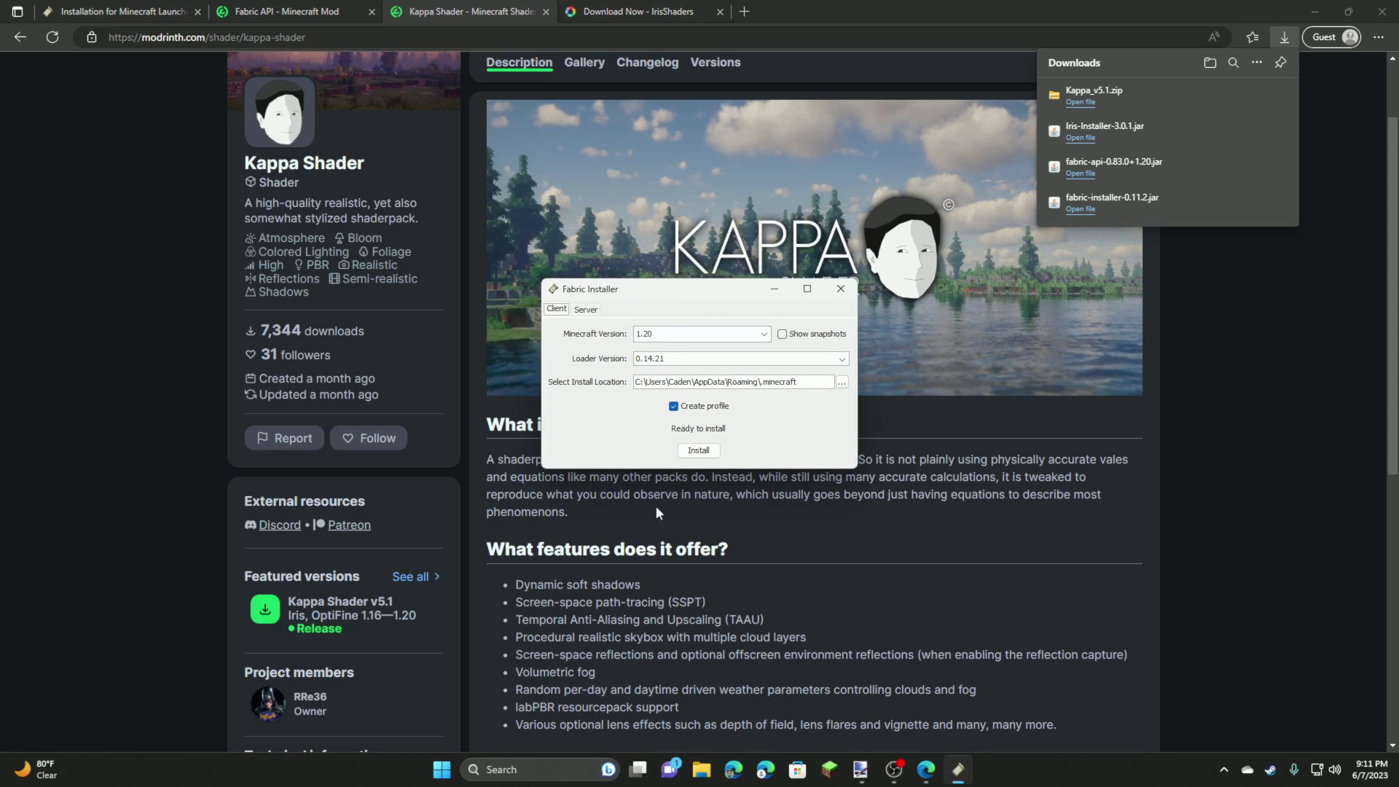
left_click(1061, 138)
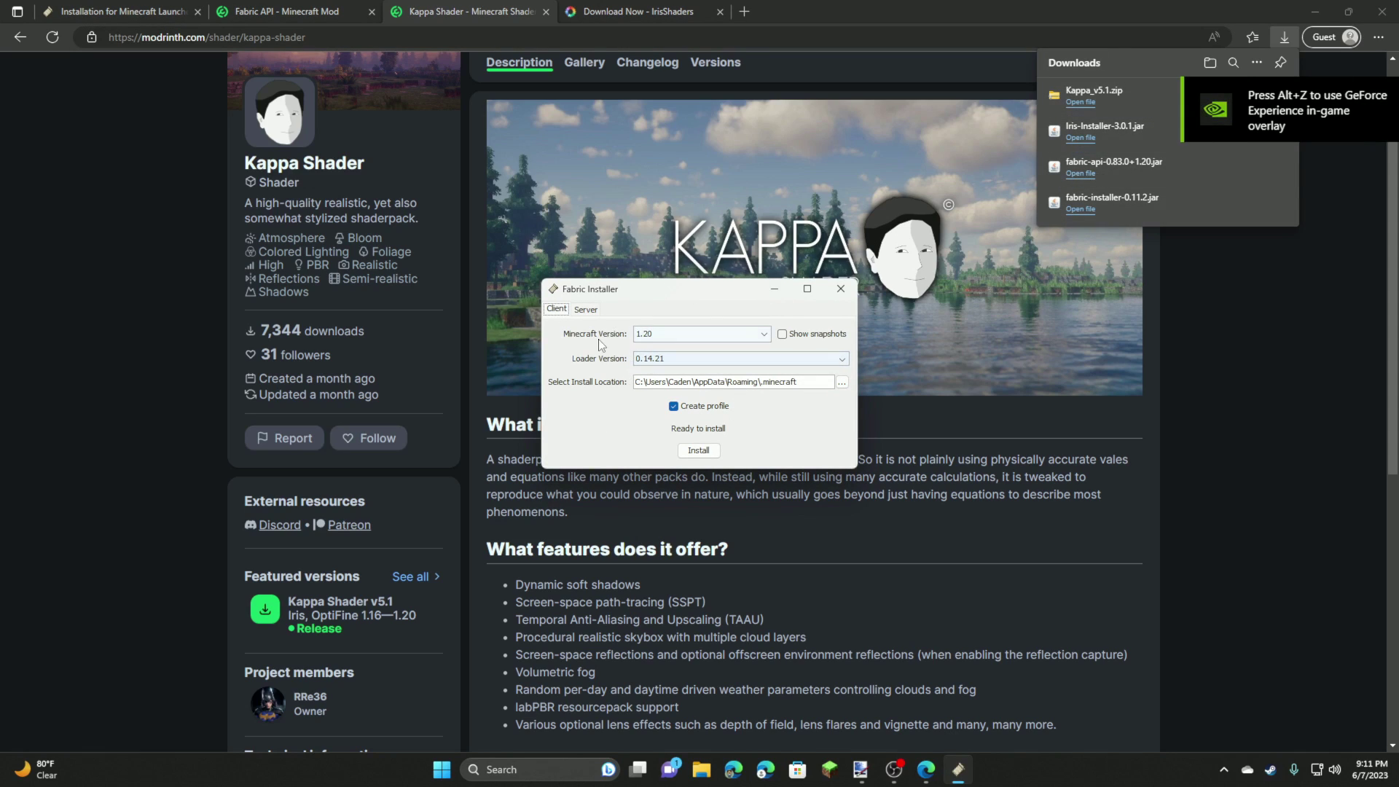
left_click(671, 337)
left_click(663, 347)
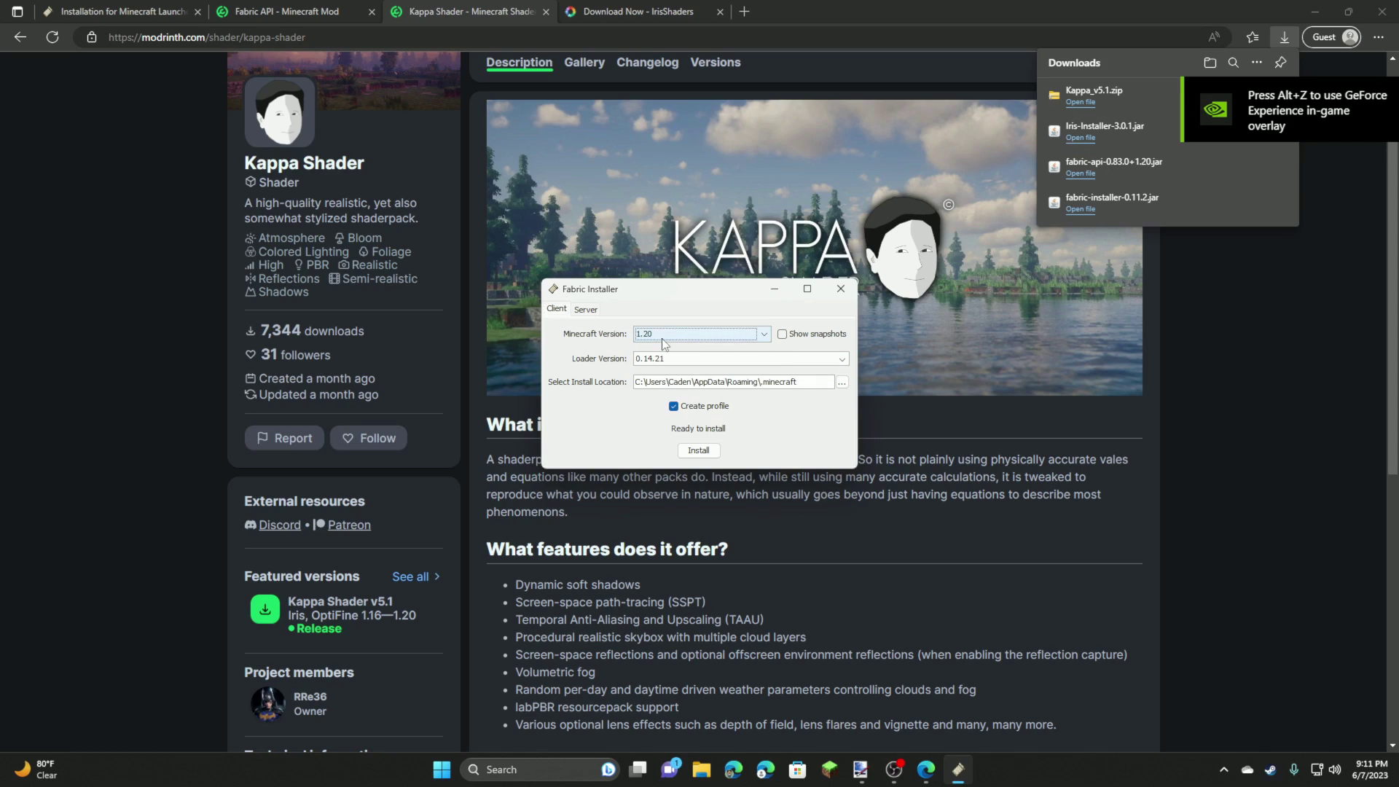
left_click(698, 451)
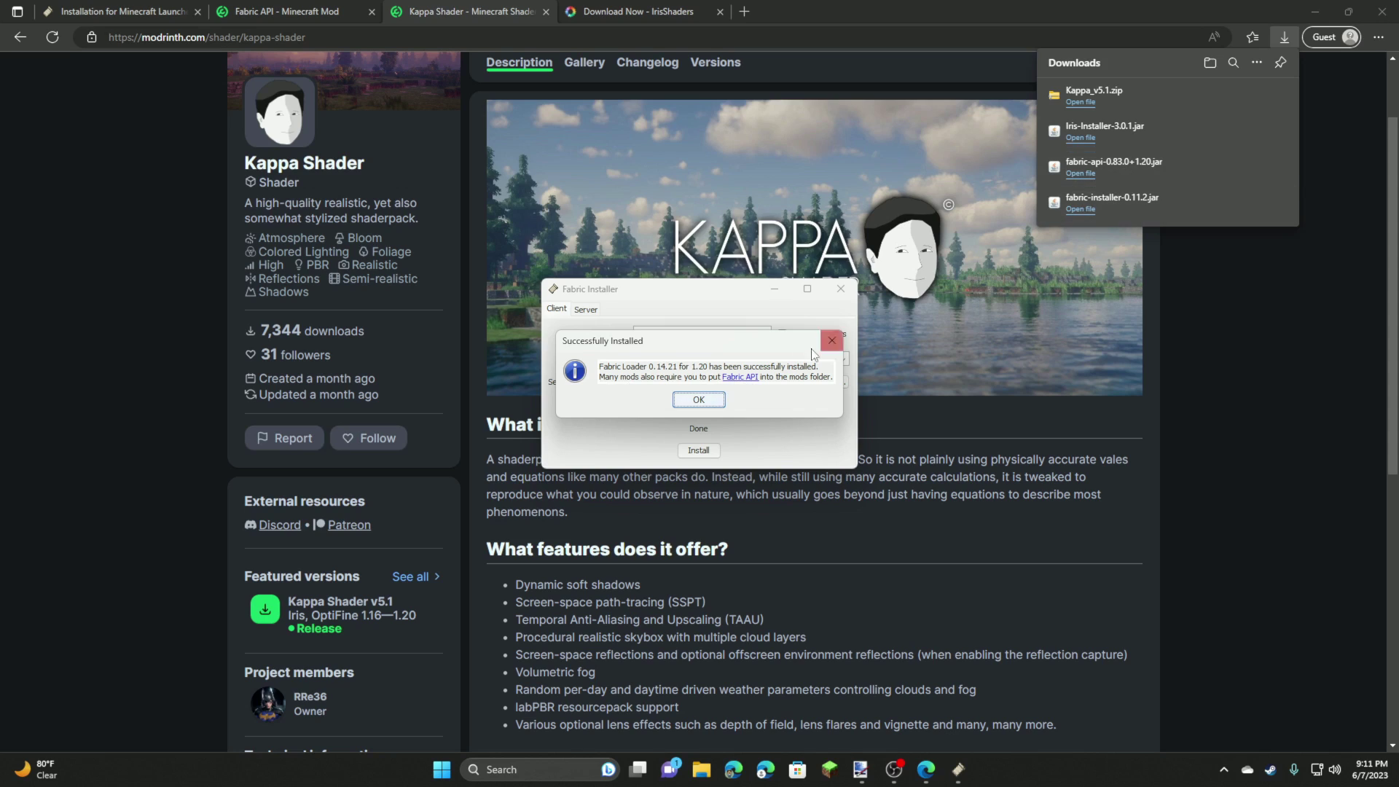
left_click(698, 399)
left_click(840, 288)
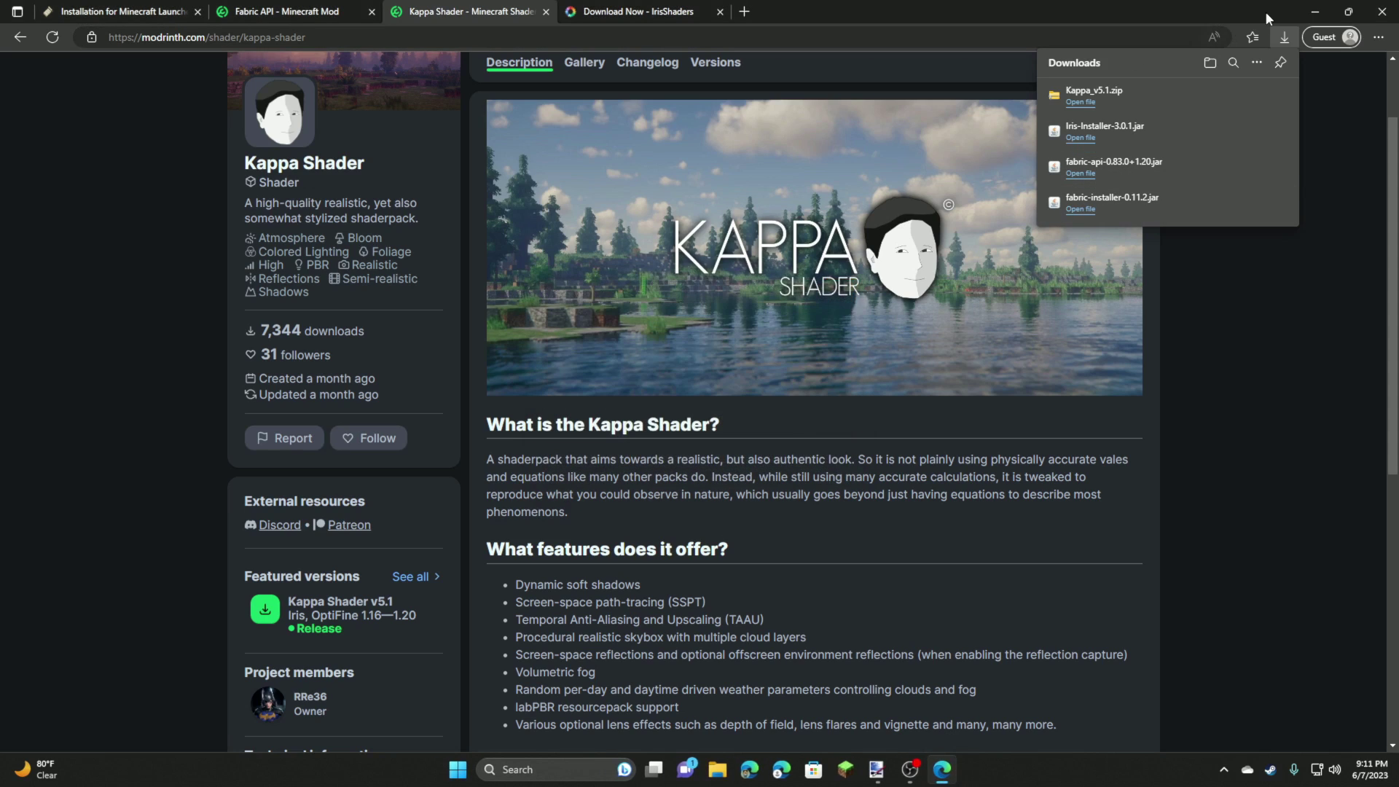
Copy fabric-api-0.83.0+1.20.jar from the Downloads folder and return to the desktop
left_click(1236, 169)
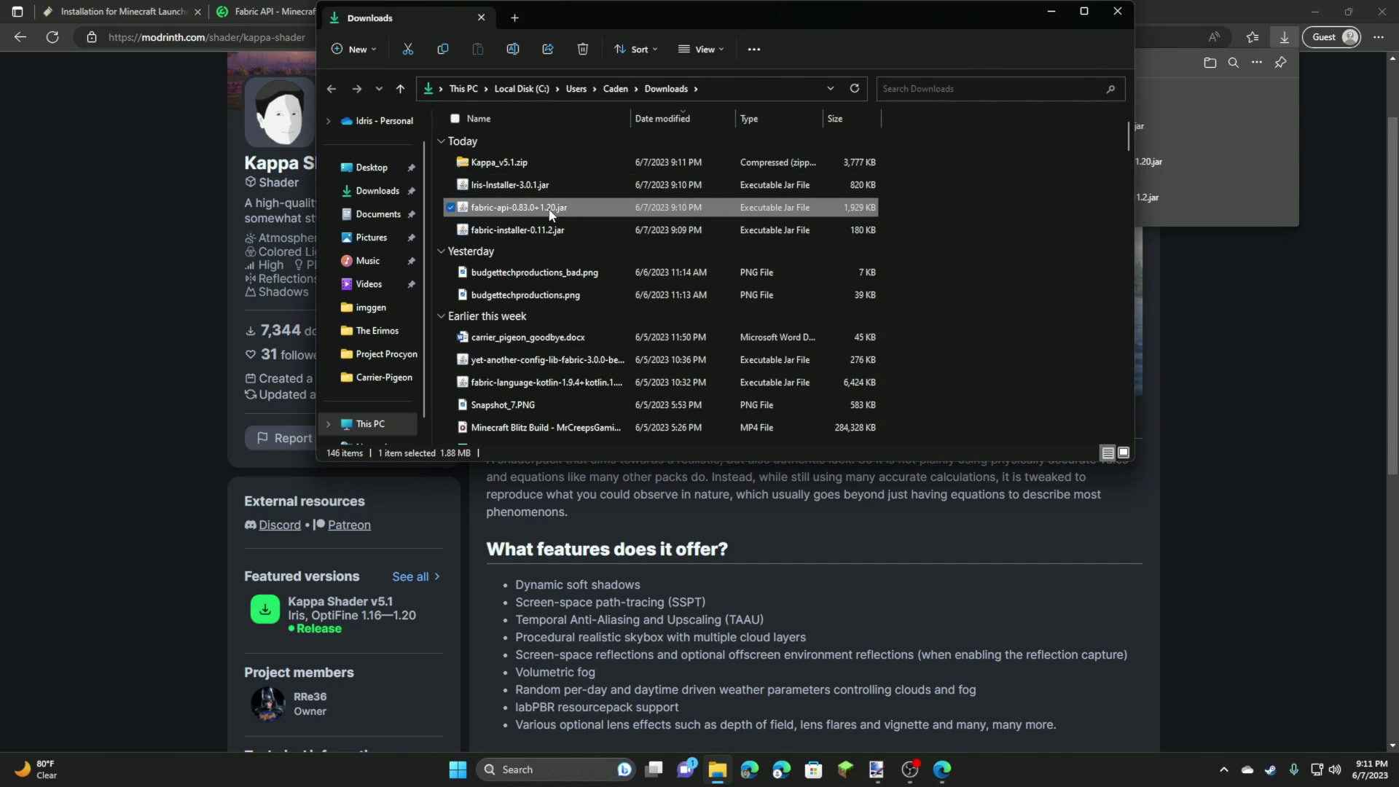
right_click(553, 209)
left_click(605, 229)
left_click(1047, 10)
key("super+d")
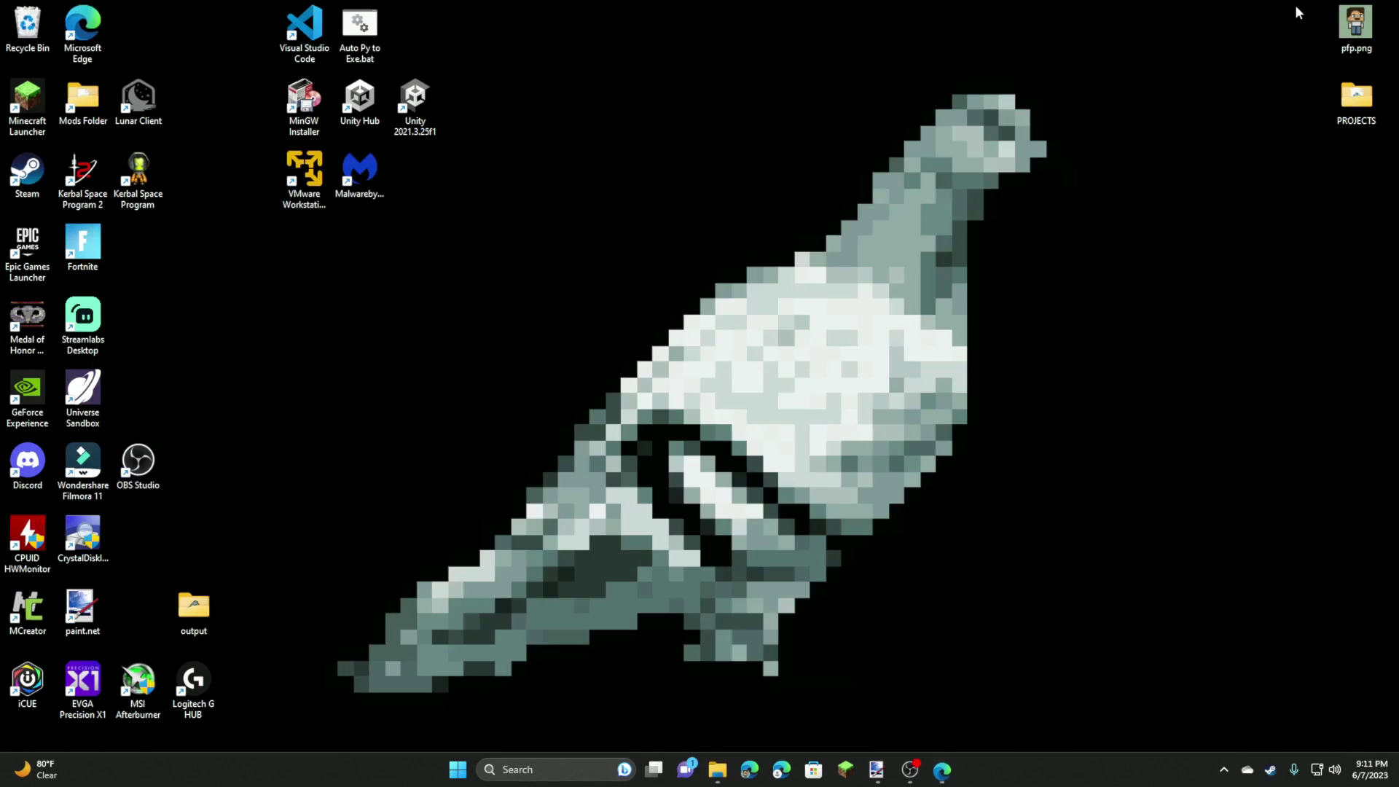
Open the Mods Folder from the desktop and delete all the mods in it
double_click(82, 98)
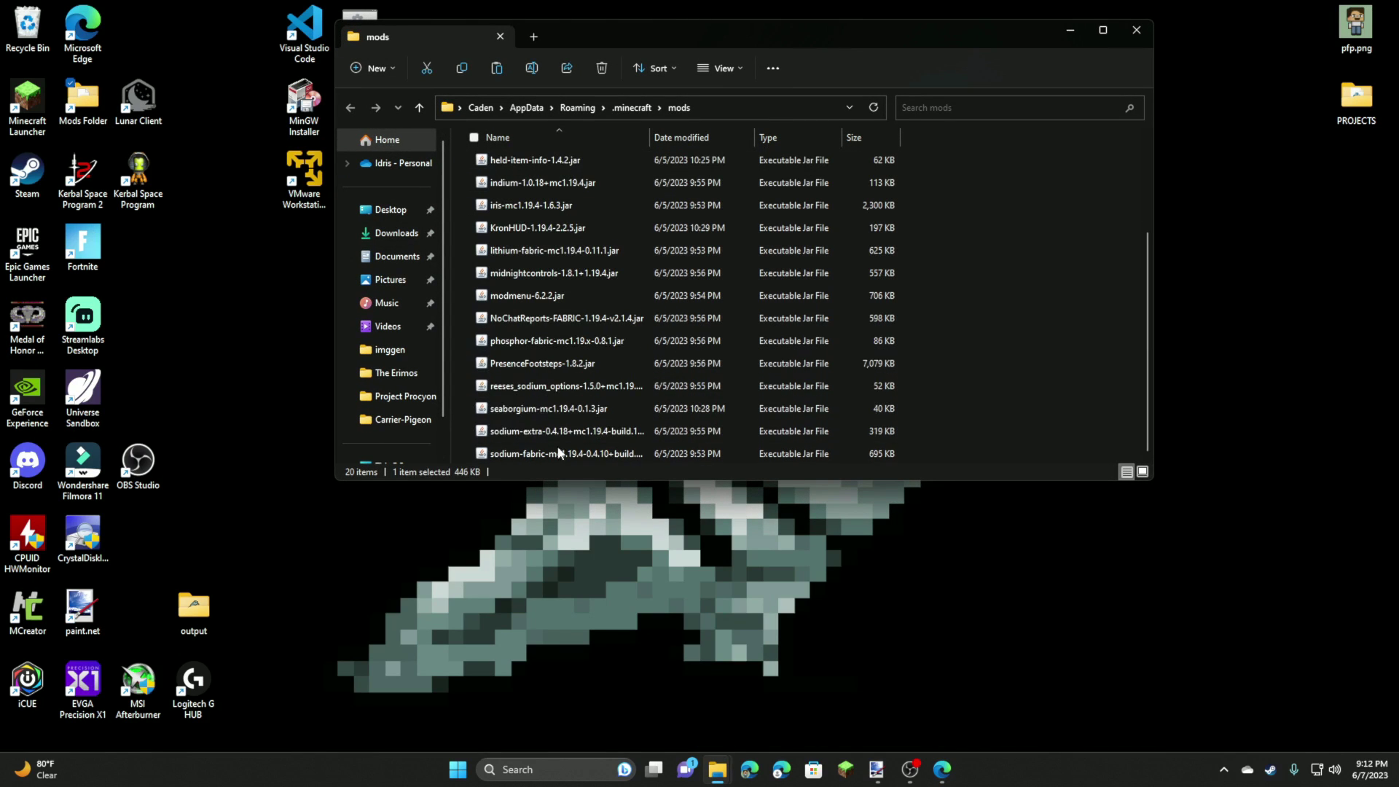
key("ctrl+a")
key("Delete")
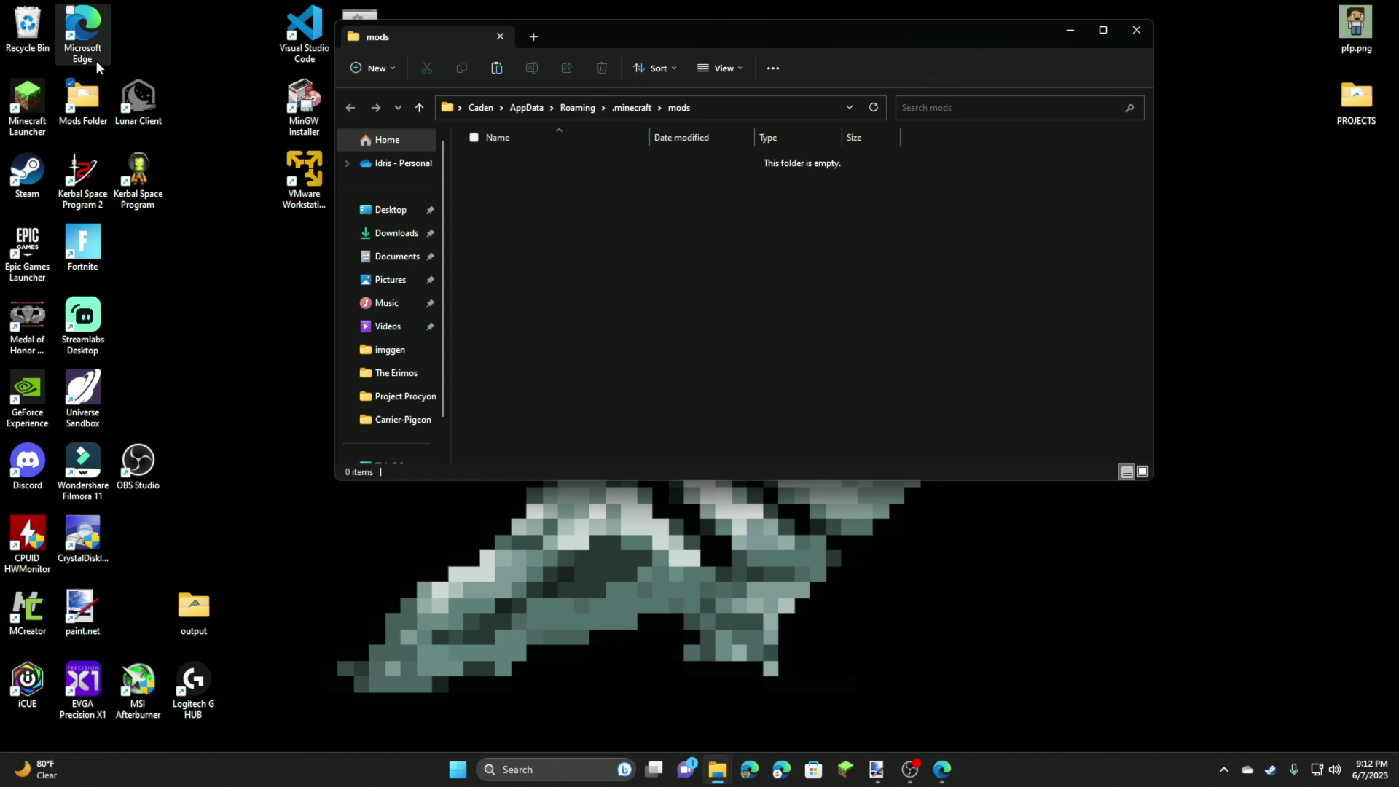
Examine the full path of the mods folder, and switch to the Downloads folder
left_click(730, 102)
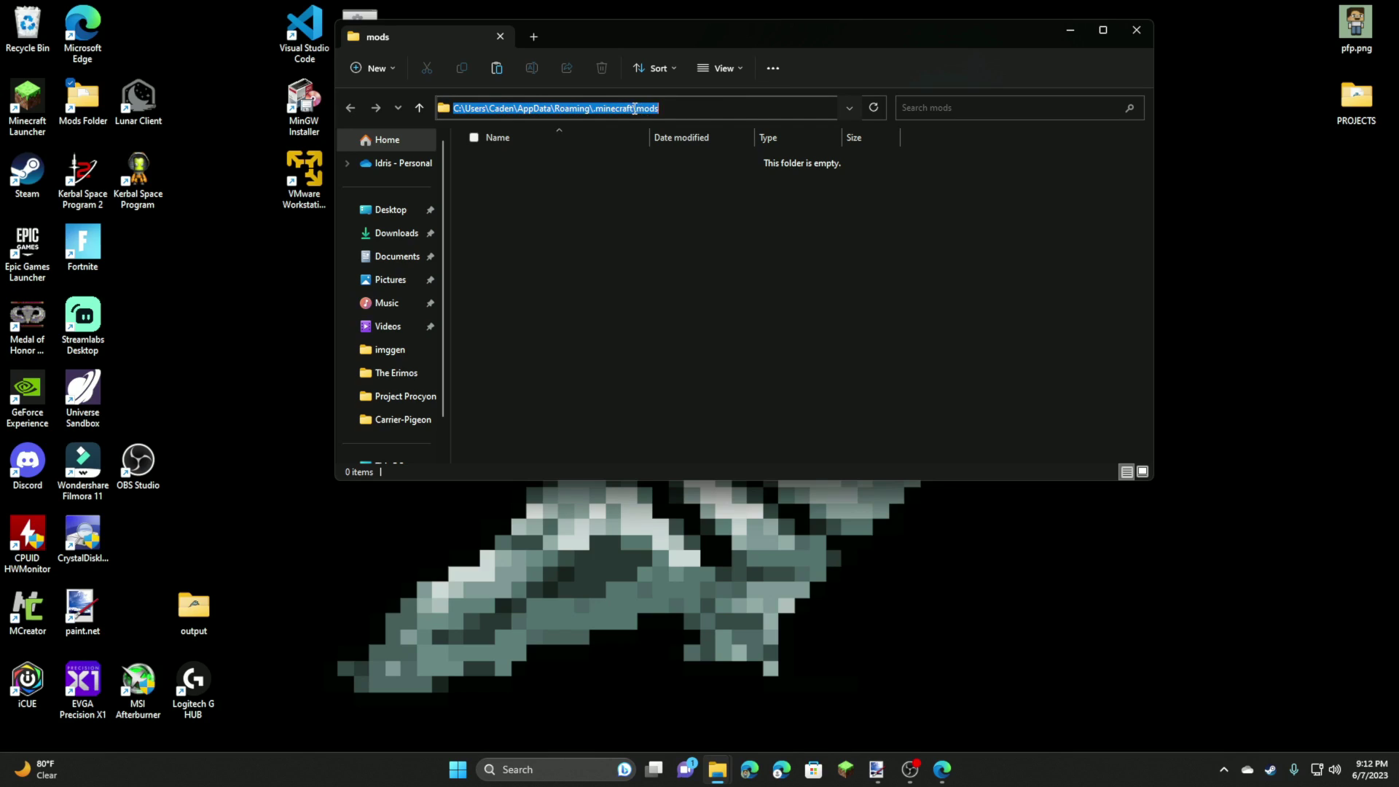
left_click(675, 108)
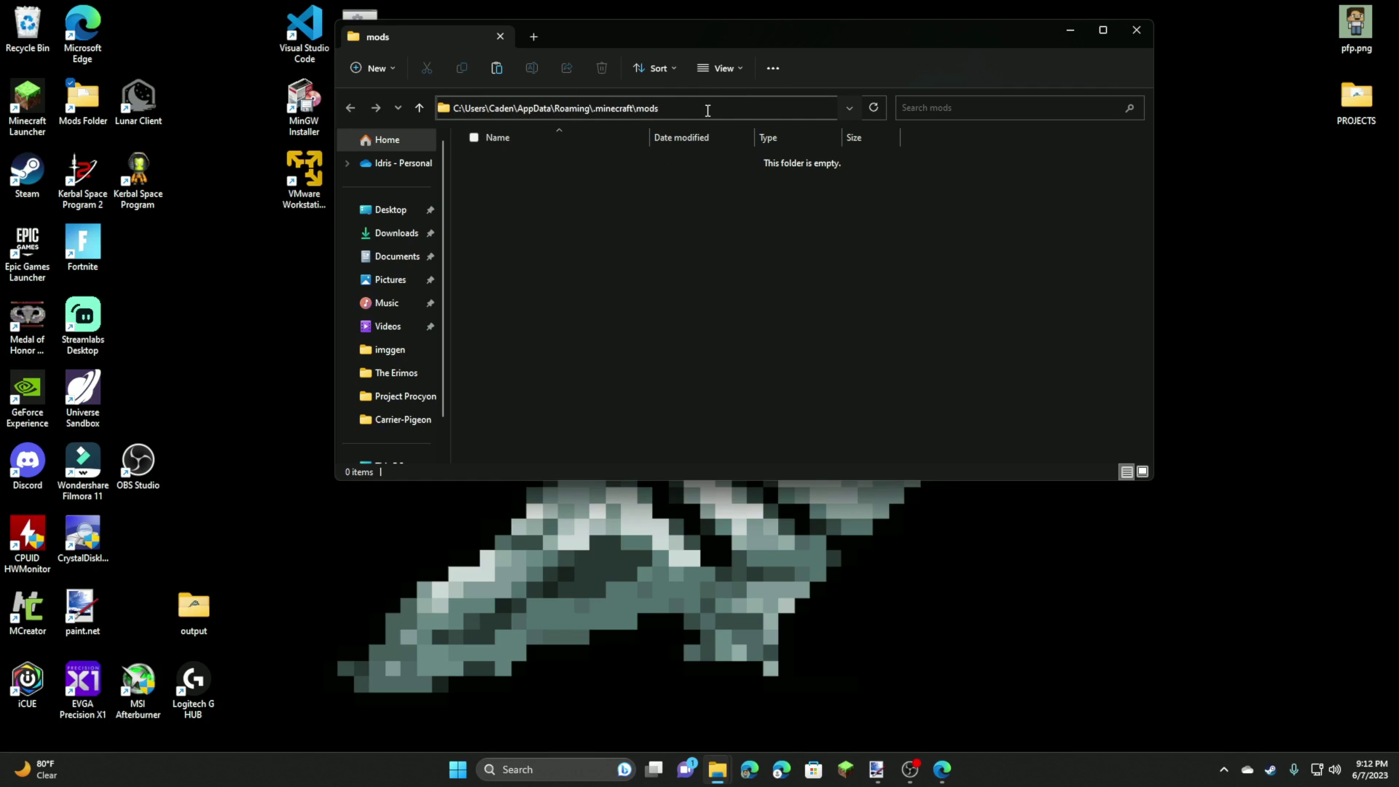
key("ctrl+a")
key("BackSpace")
left_click(397, 232)
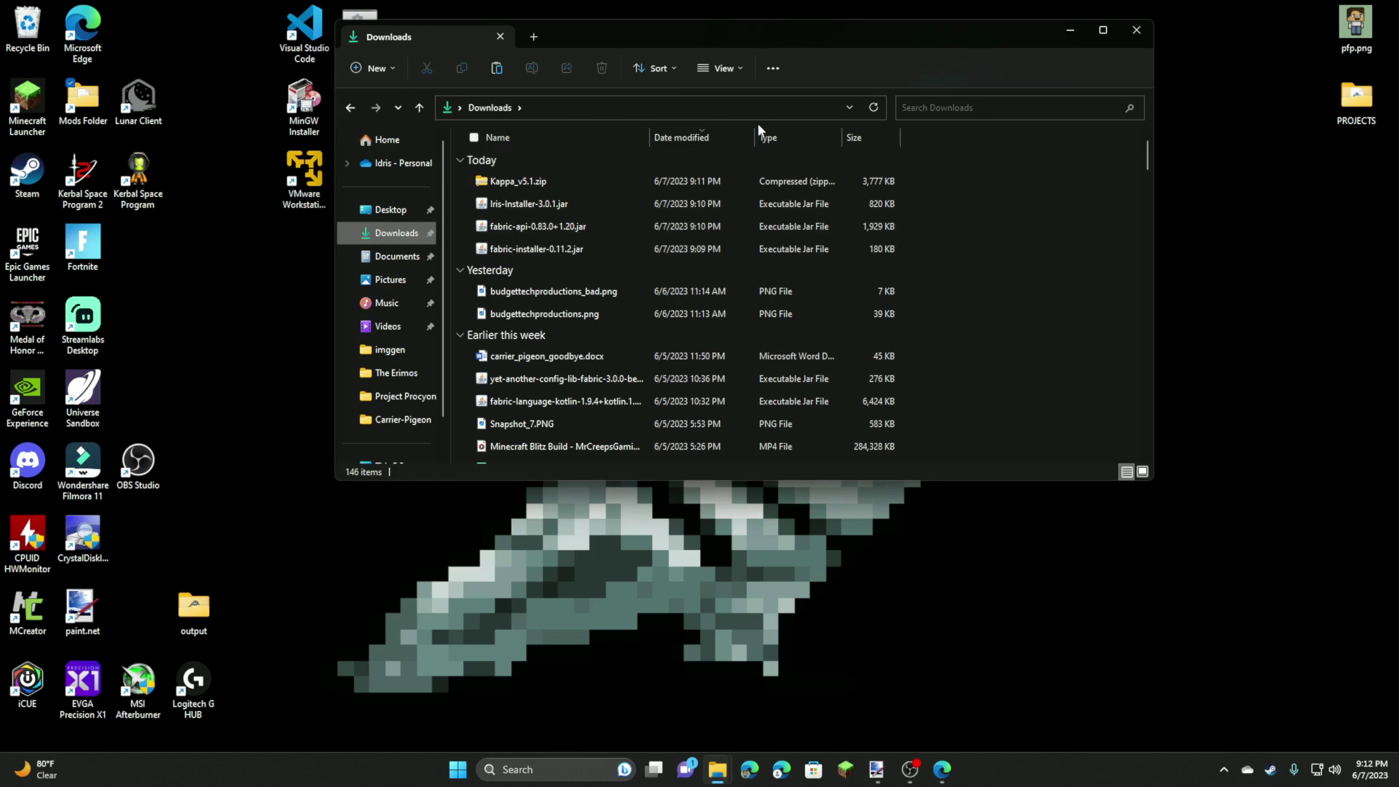
Go to the %appdata% location in File Explorer and open the .minecraft folder
left_click(597, 107)
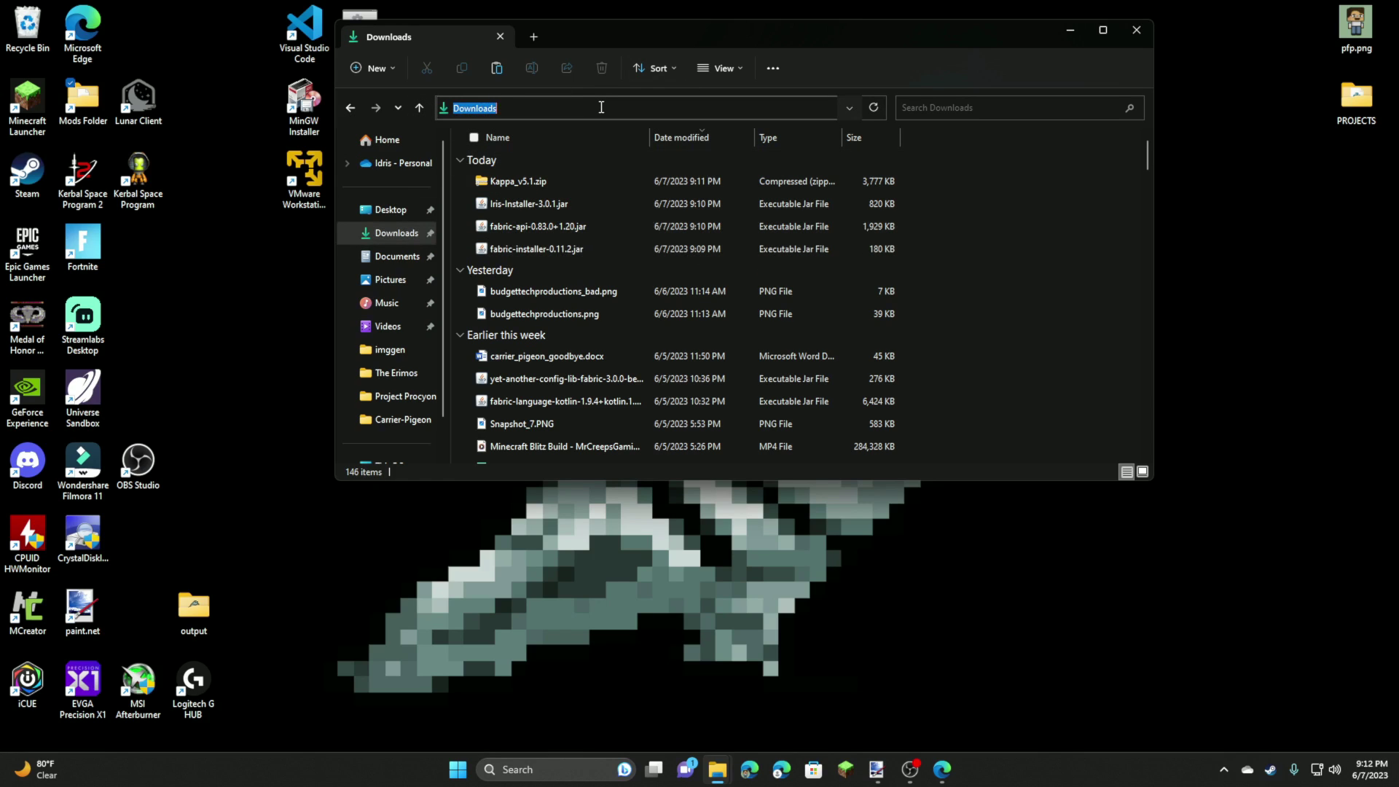
type("%appdata")
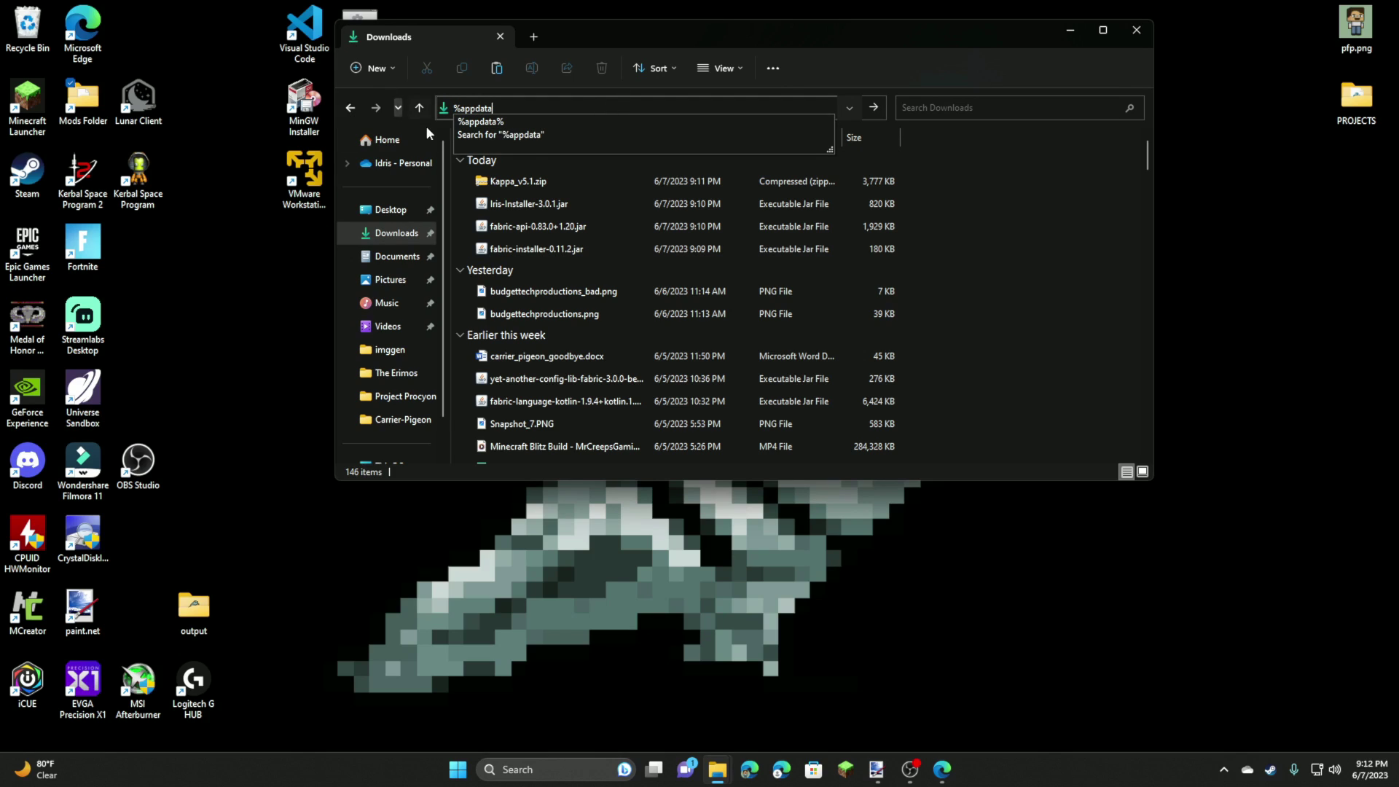
left_click(508, 121)
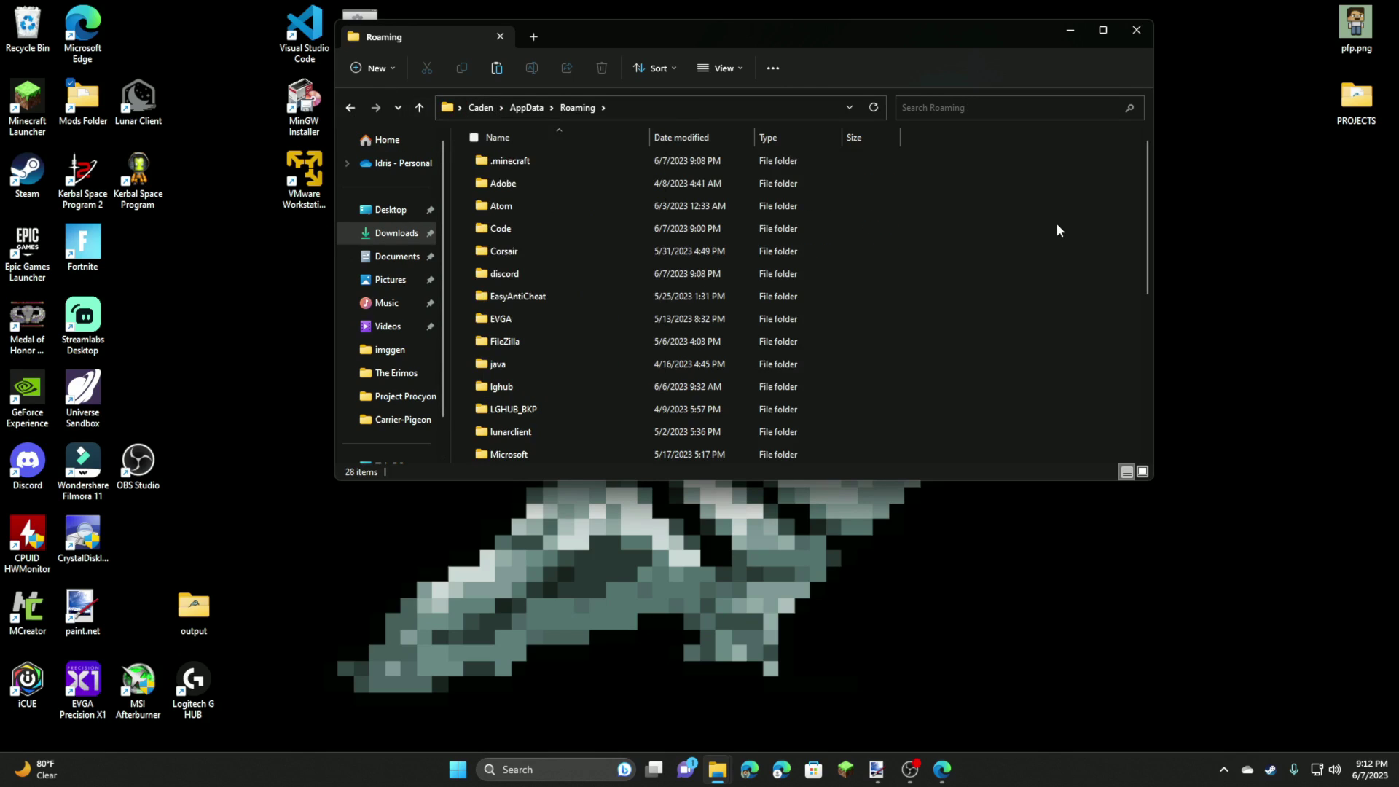
double_click(544, 160)
right_click(931, 274)
left_click(903, 293)
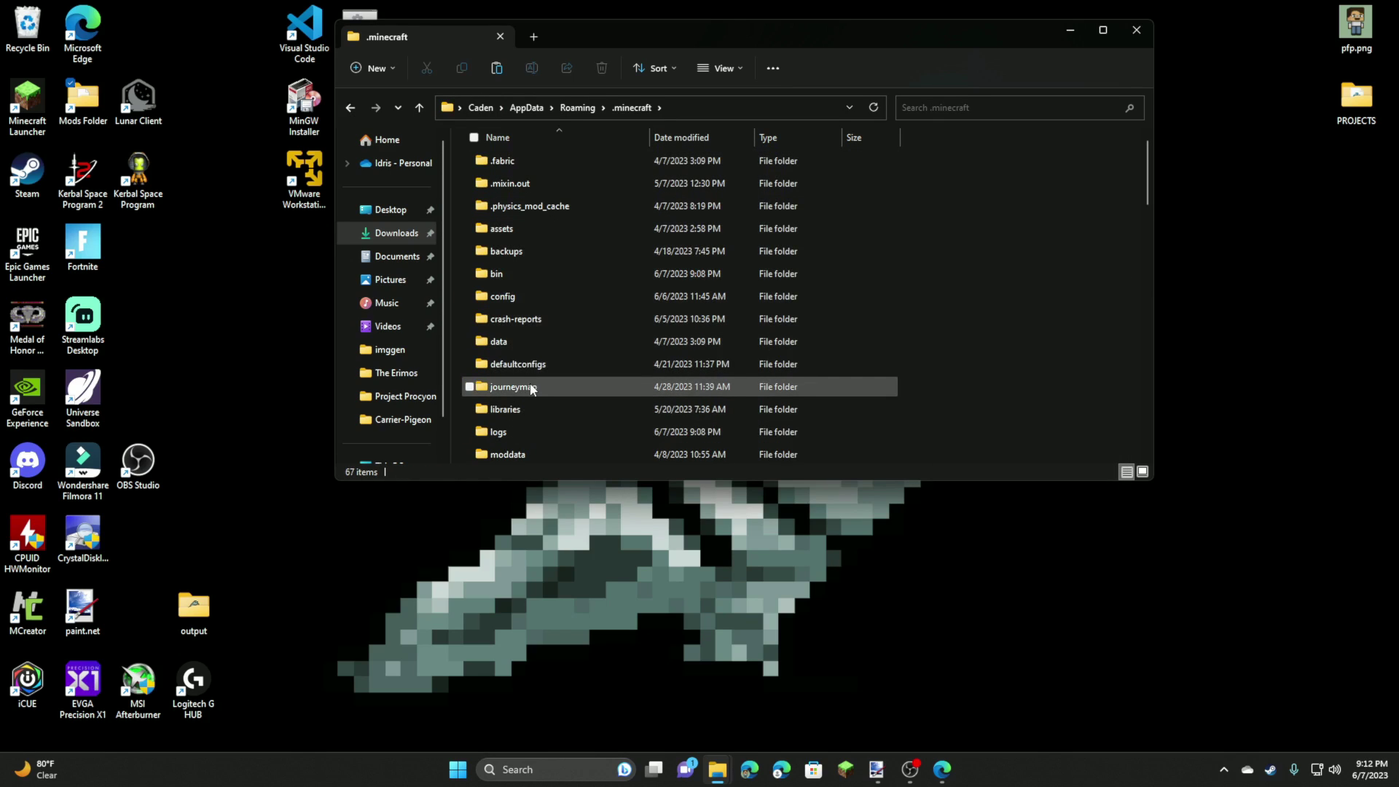
Open the mods folder inside .minecraft and paste the copied Fabric API jar into it
scroll(530, 427, "down", 1)
double_click(531, 428)
right_click(612, 231)
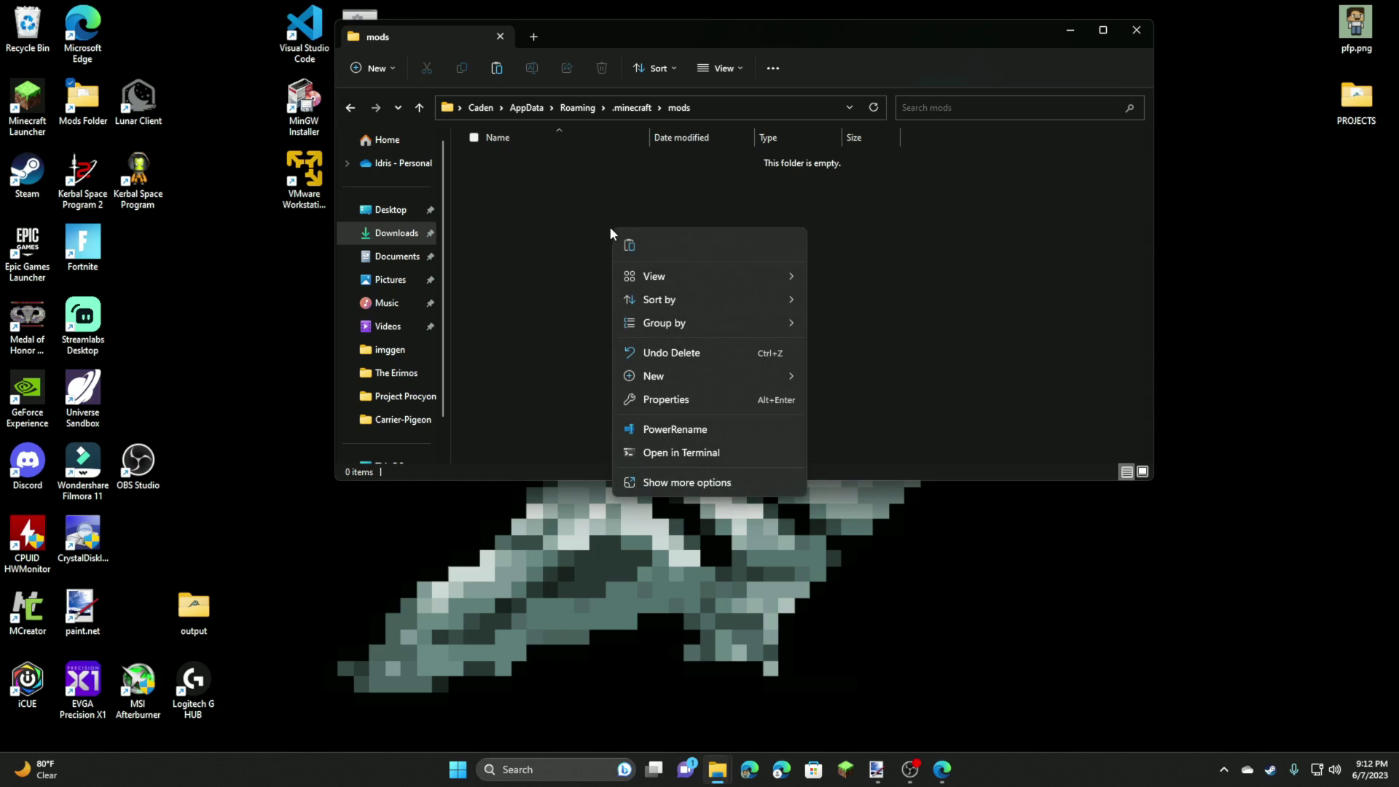
left_click(628, 246)
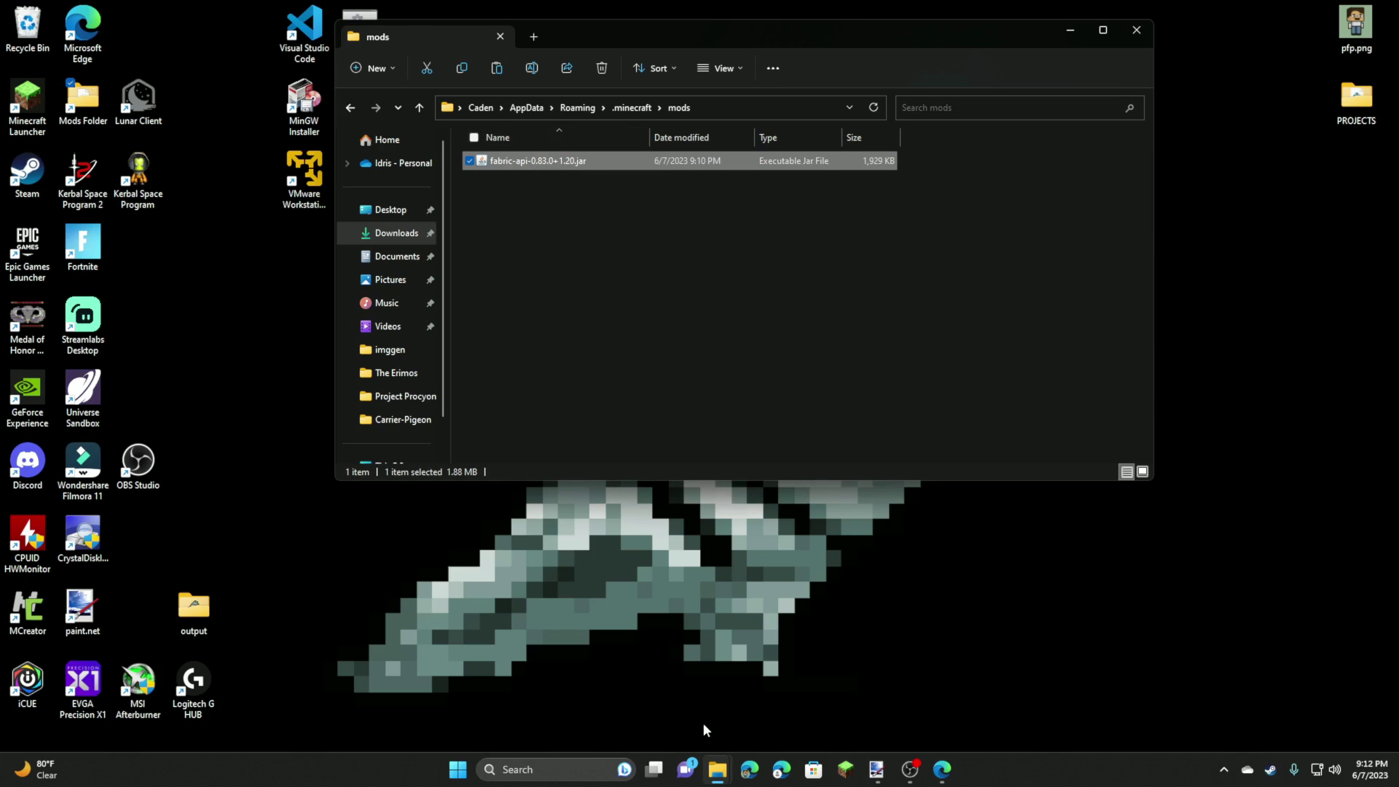
Run the Iris installer from Downloads as a Fabric Install for 1.20, approving the update of the existing mods folder
mouse_move(715, 779)
left_click(658, 703)
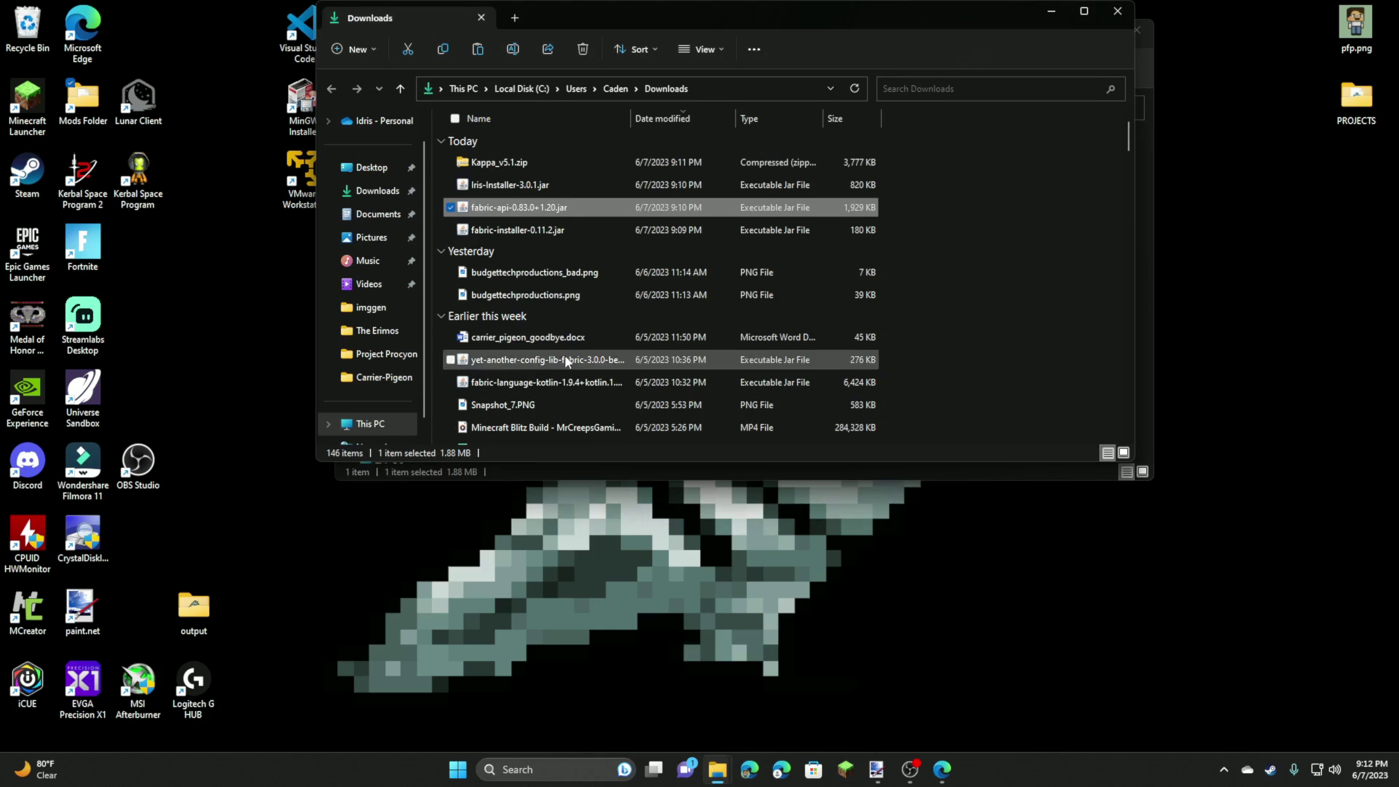
left_click(525, 188)
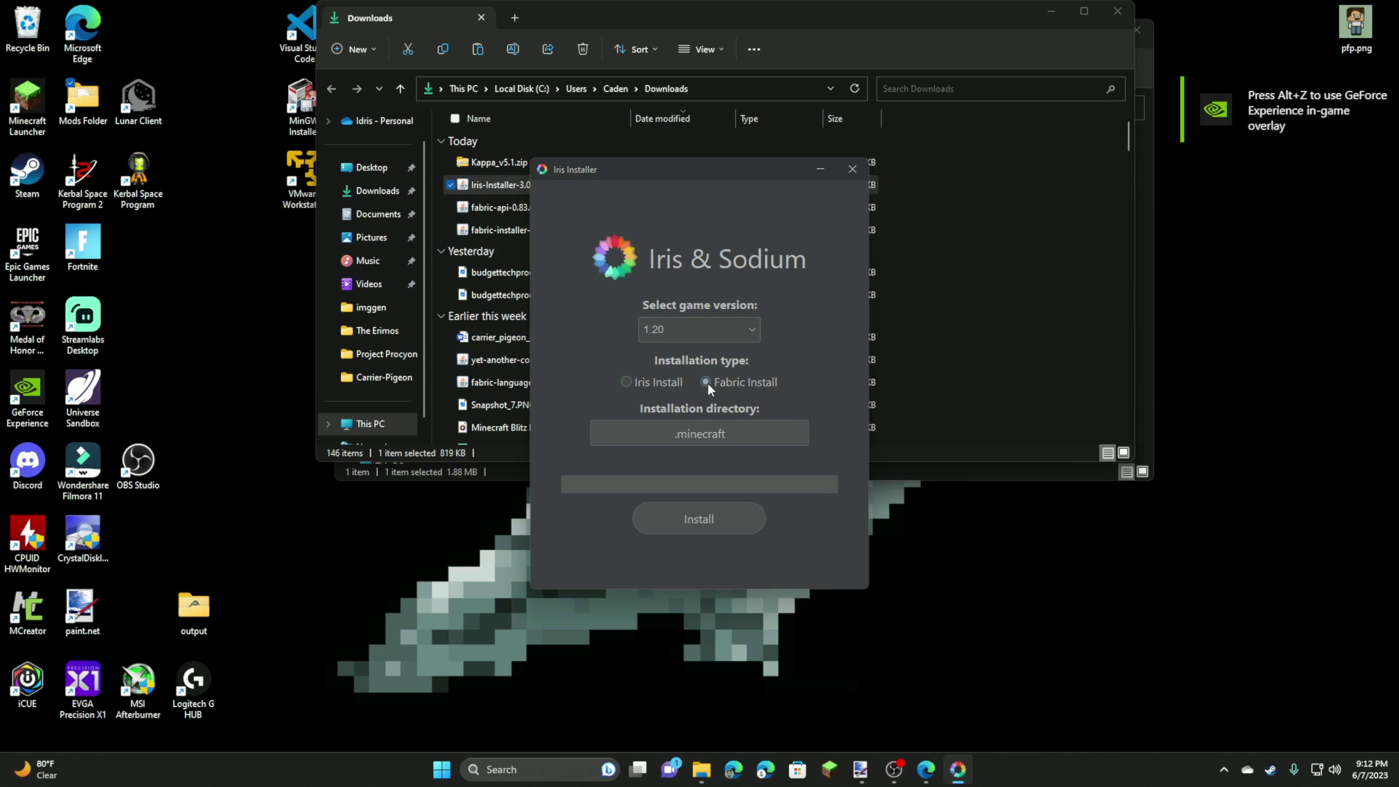
left_click(684, 519)
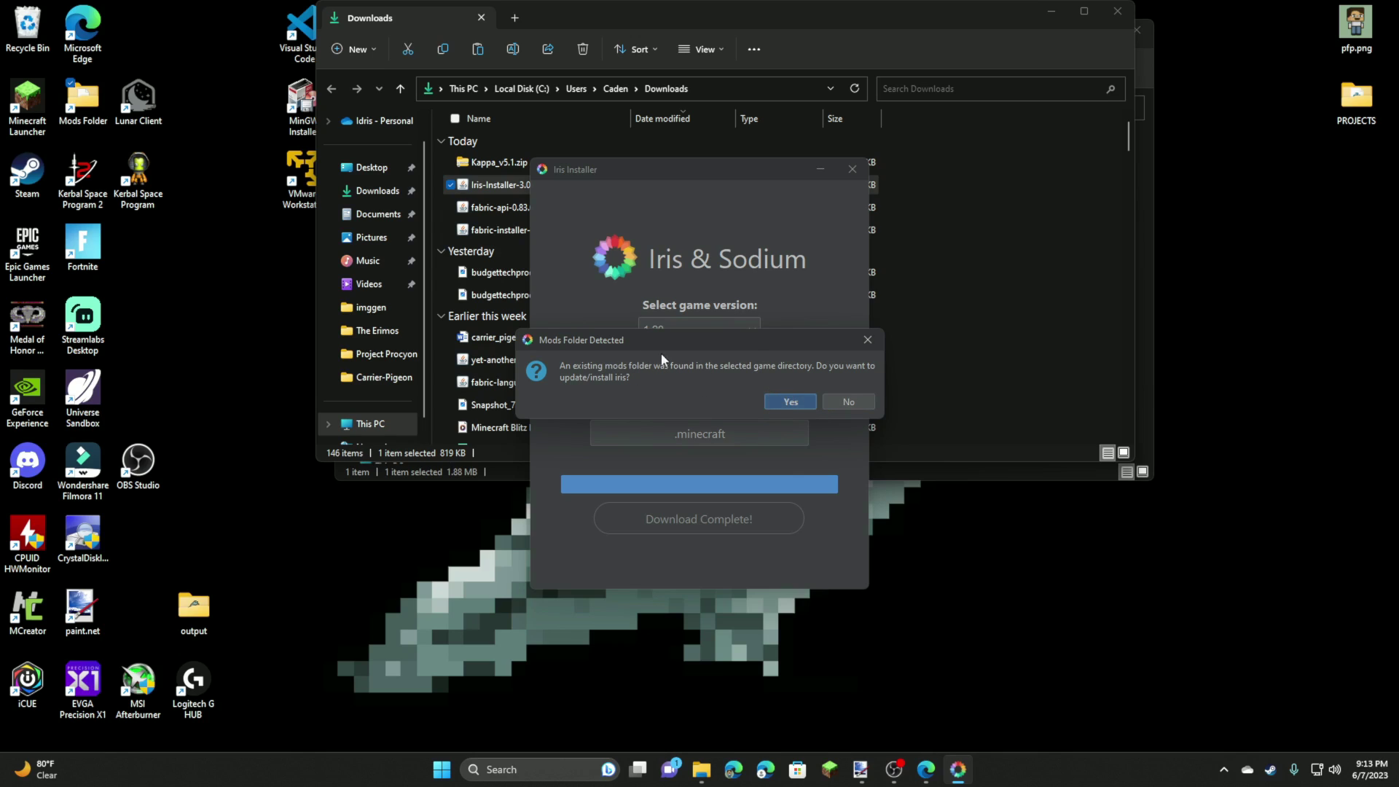
left_click(791, 402)
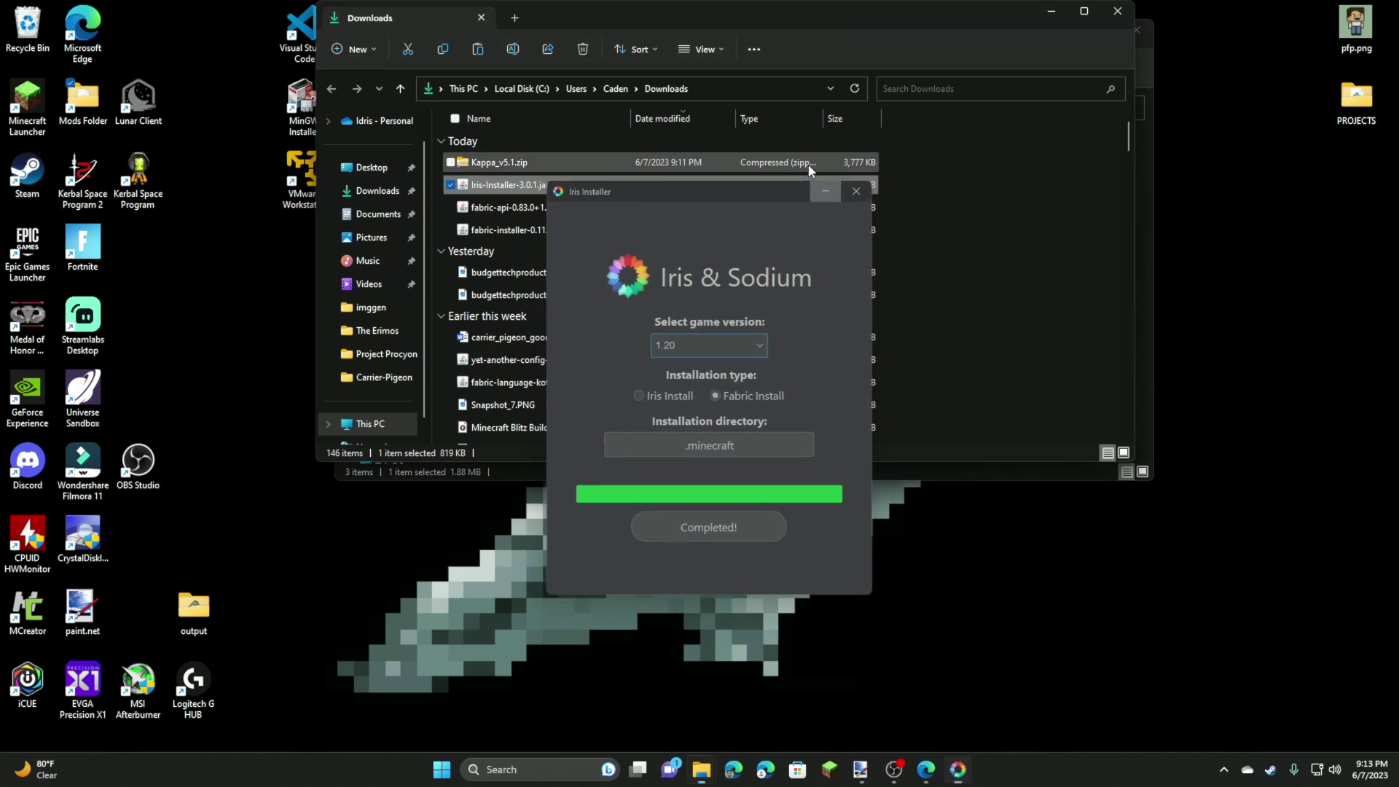
left_click(818, 169)
Copy Kappa_v5.1.zip from the Downloads folder and minimize that window
left_click(745, 164)
right_click(745, 167)
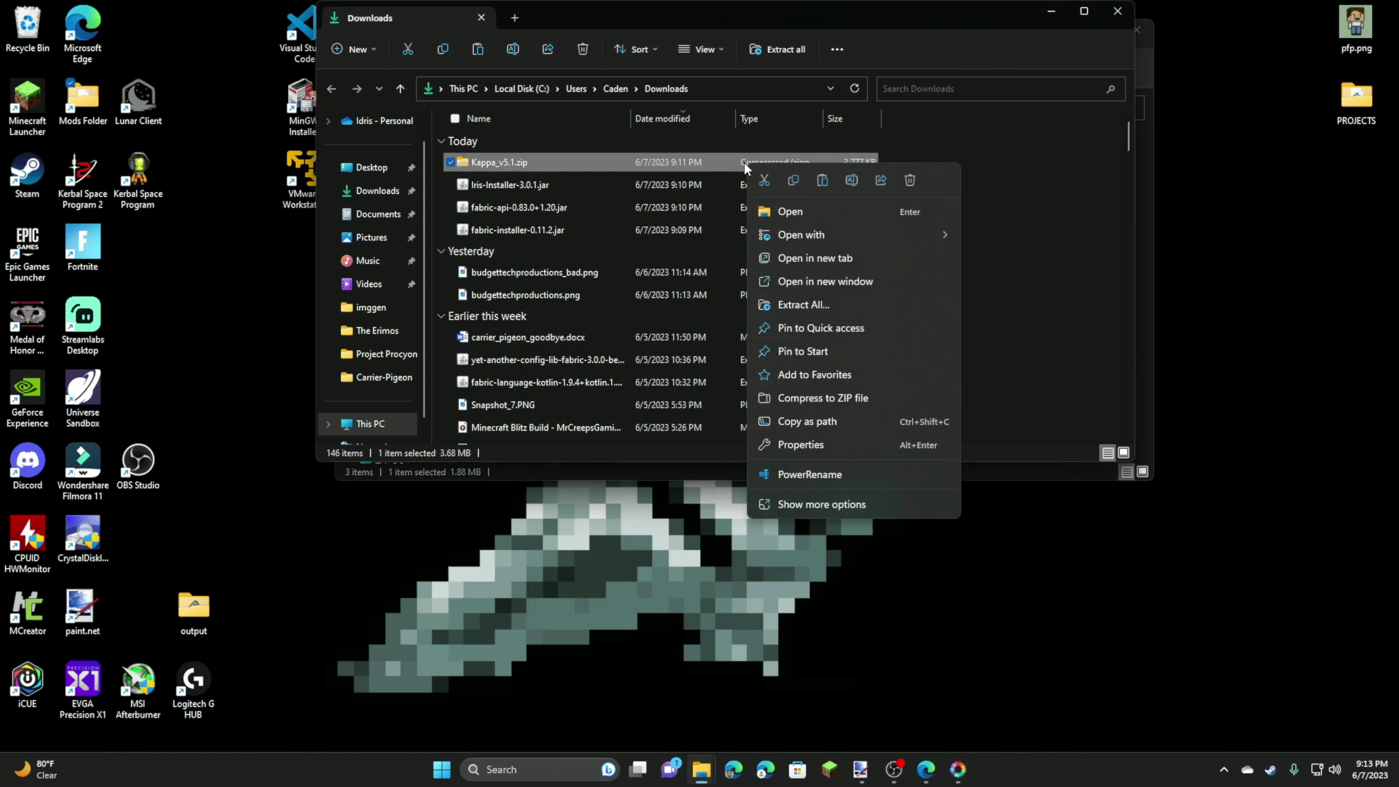
key("Escape")
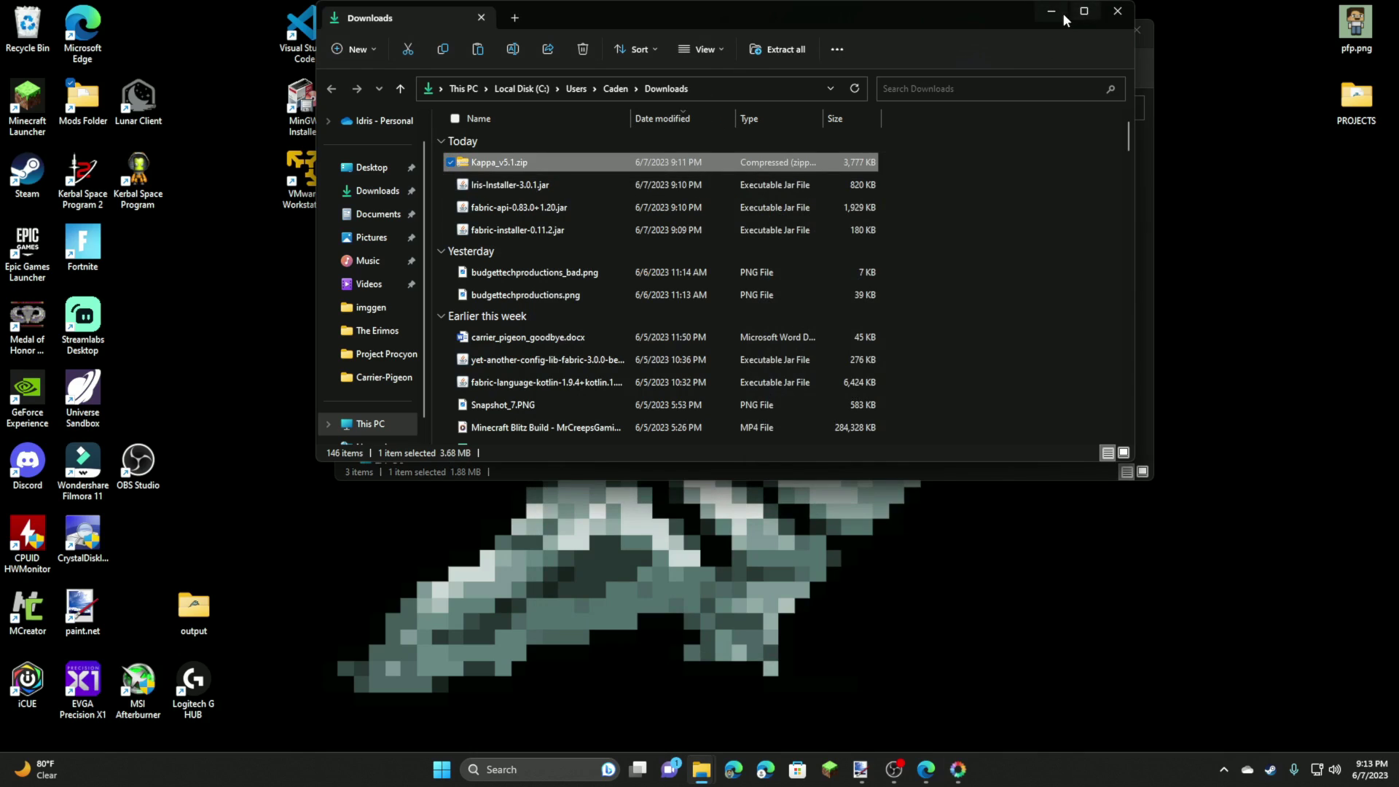
left_click(1062, 12)
Open the shaderpacks folder inside .minecraft and paste the copied Kappa_v5.1.zip into it
left_click(631, 108)
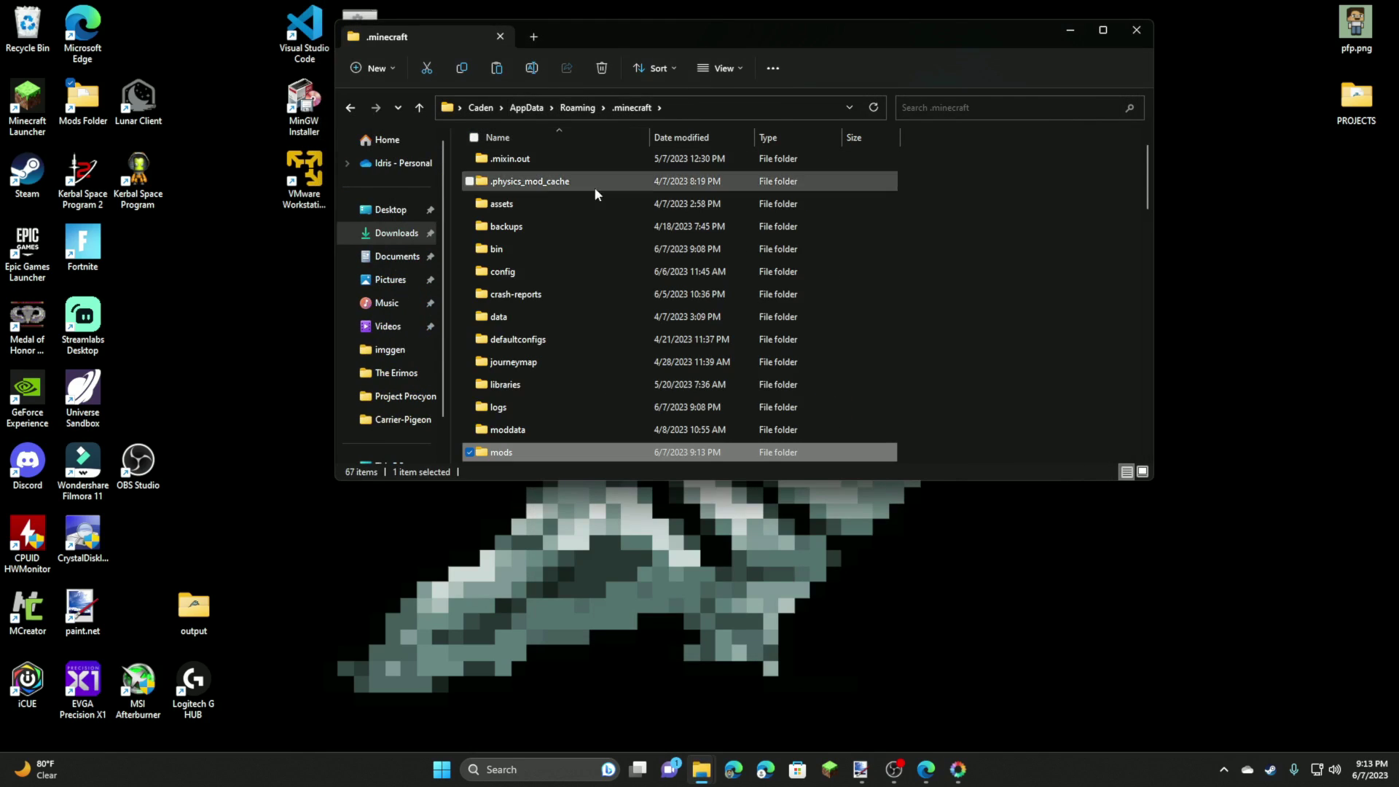
scroll(563, 294, "down", 3)
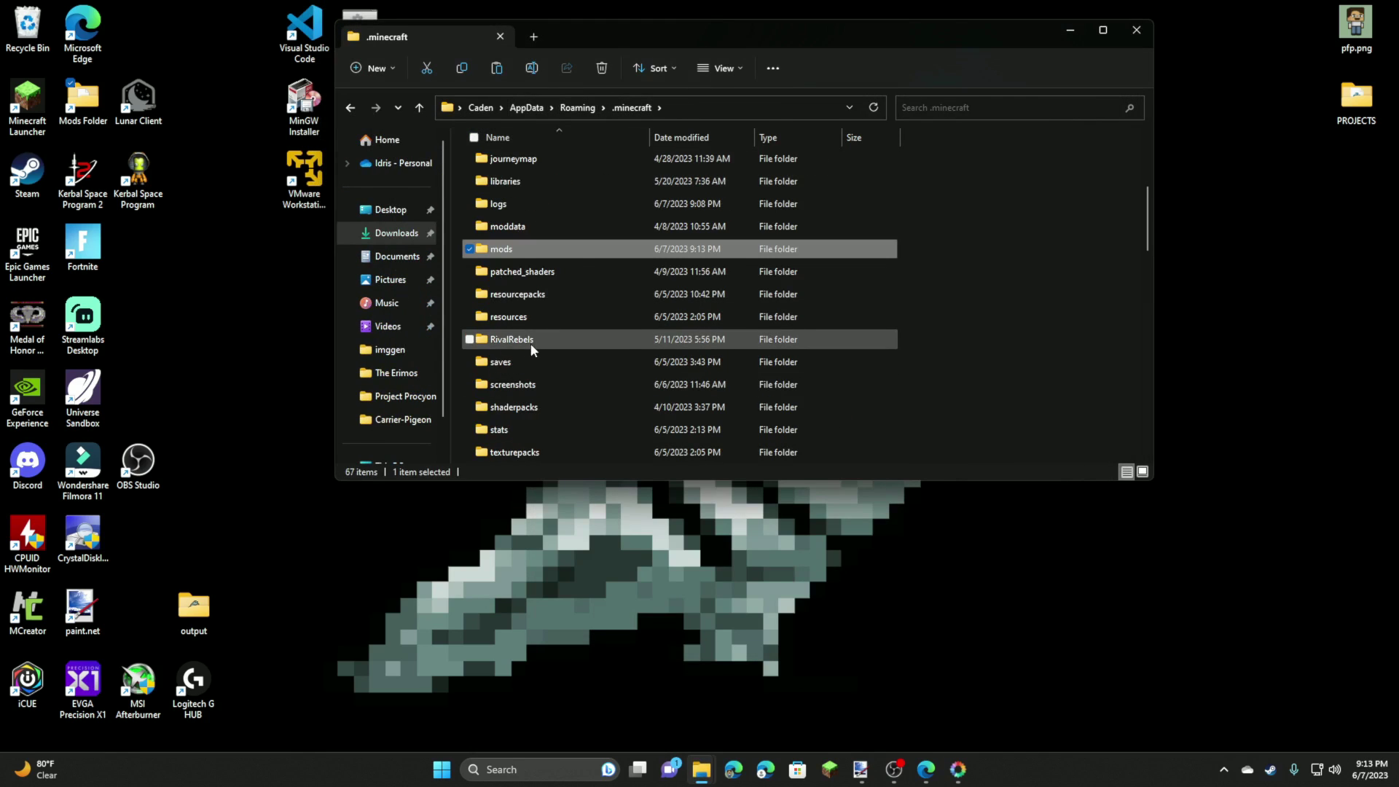
double_click(532, 407)
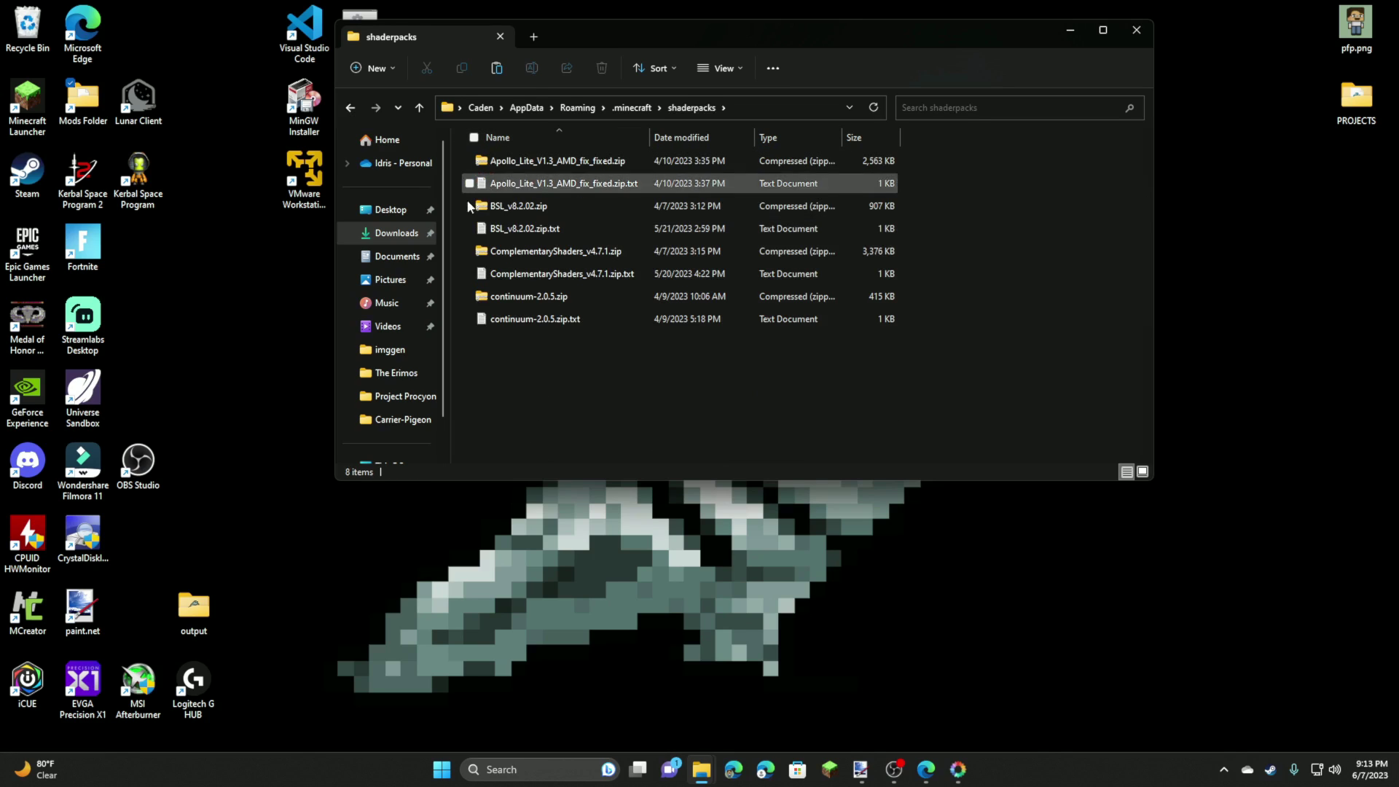
right_click(576, 381)
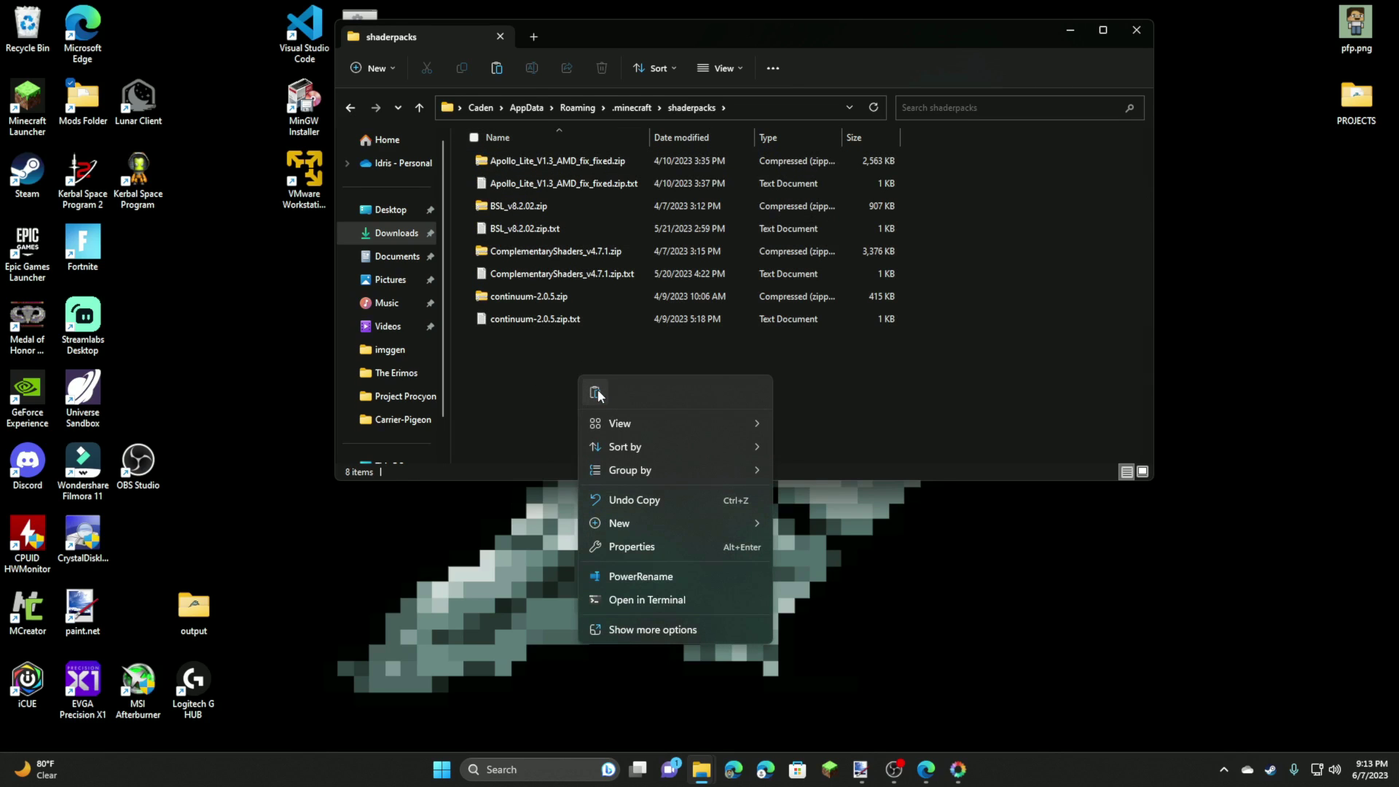
left_click(596, 393)
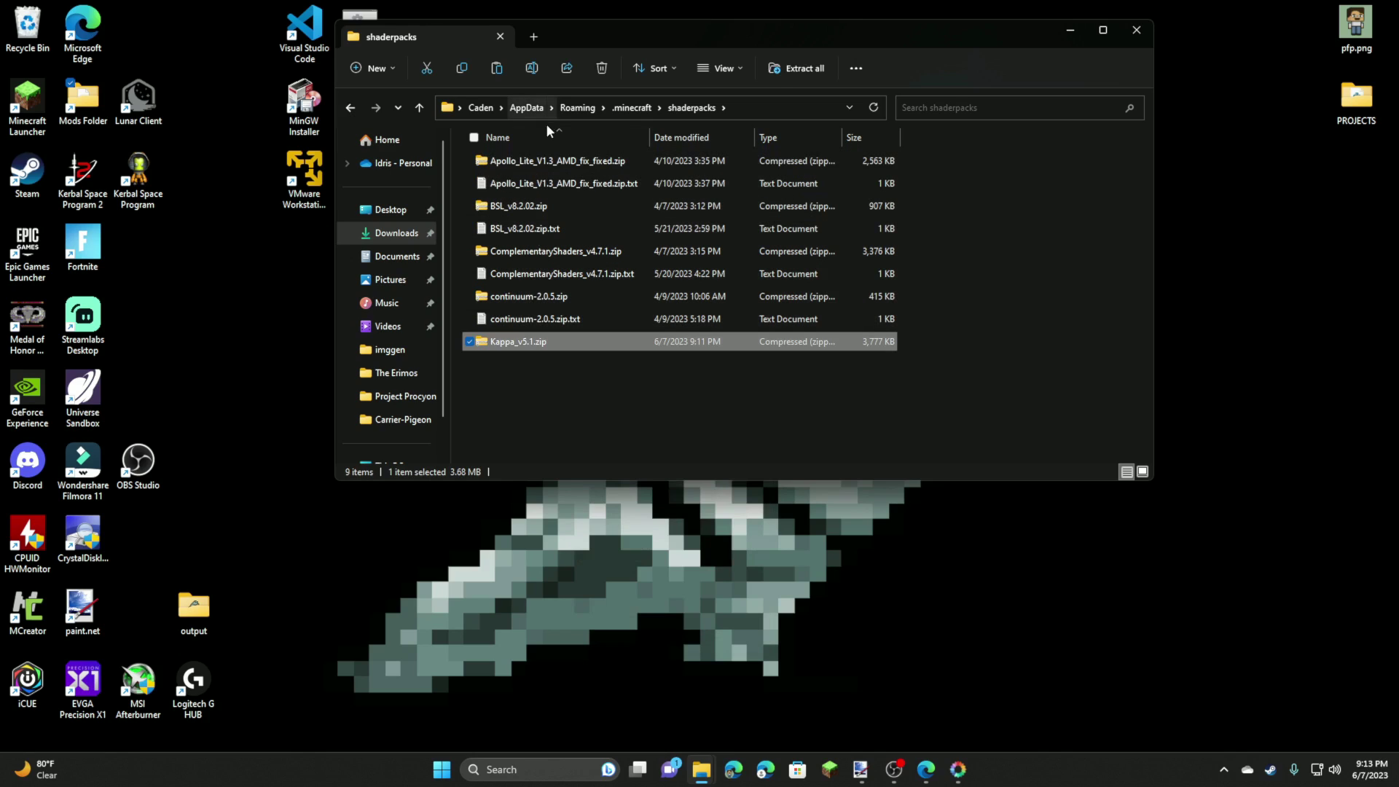
left_click(560, 382)
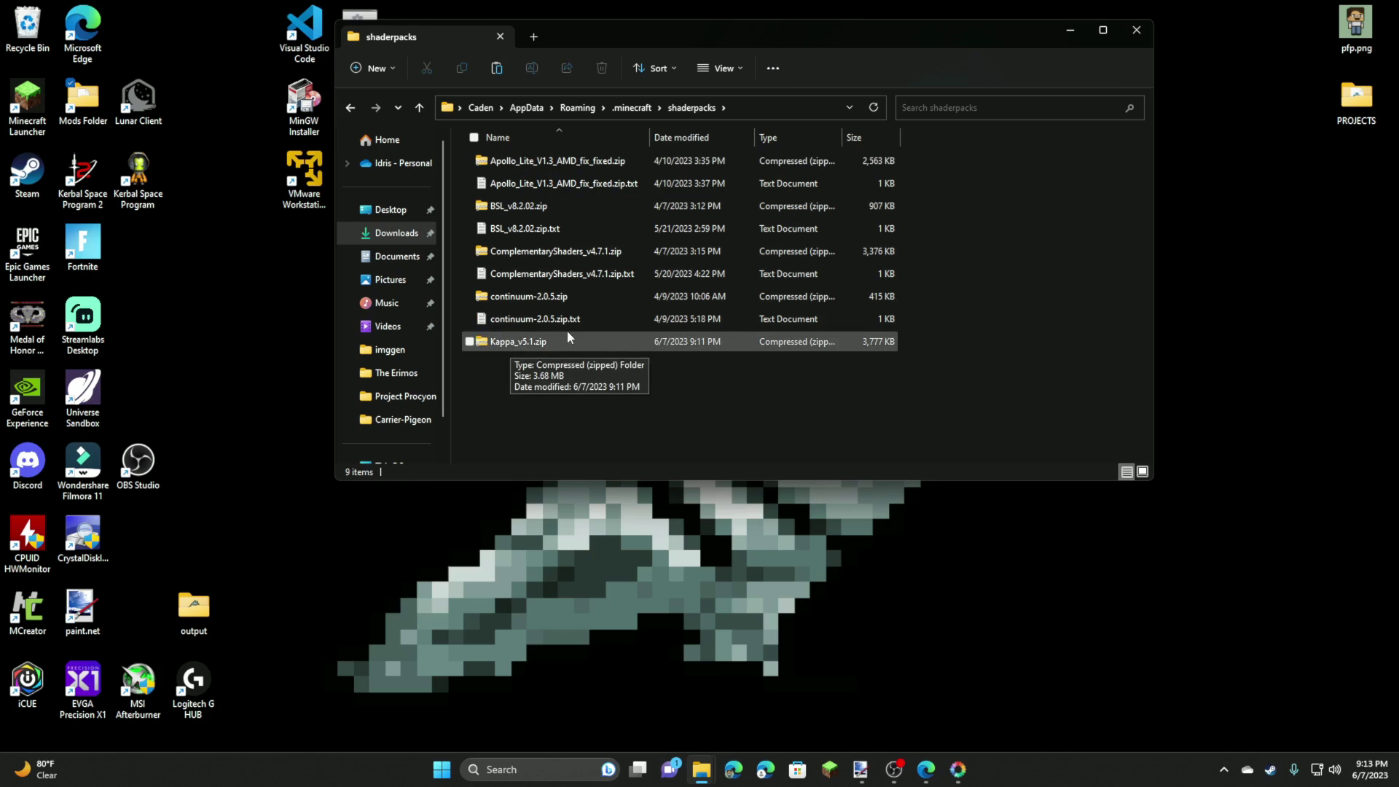
Open Minecraft Launcher and start the game with the Fabric Loader 1.20 profile
left_click(836, 765)
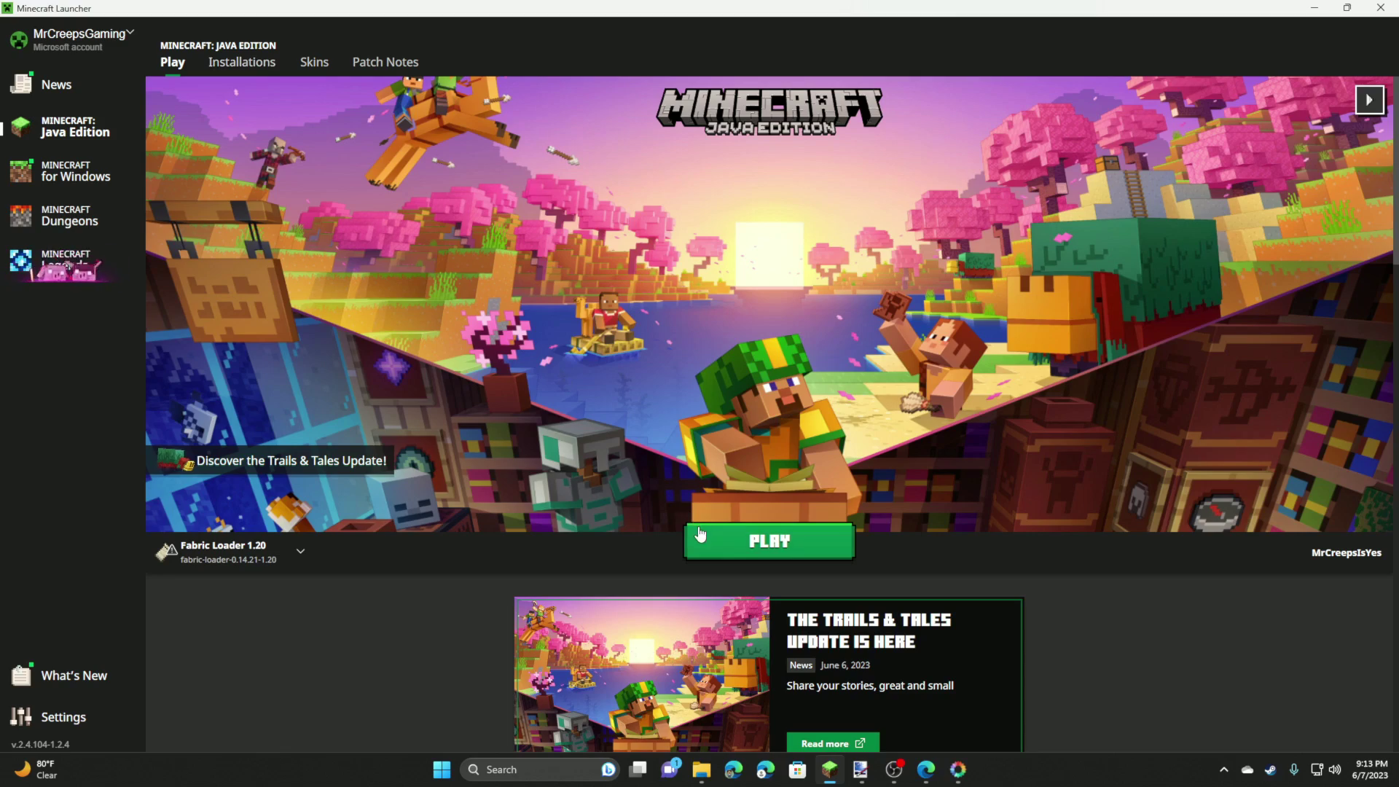
left_click(735, 538)
left_click(857, 463)
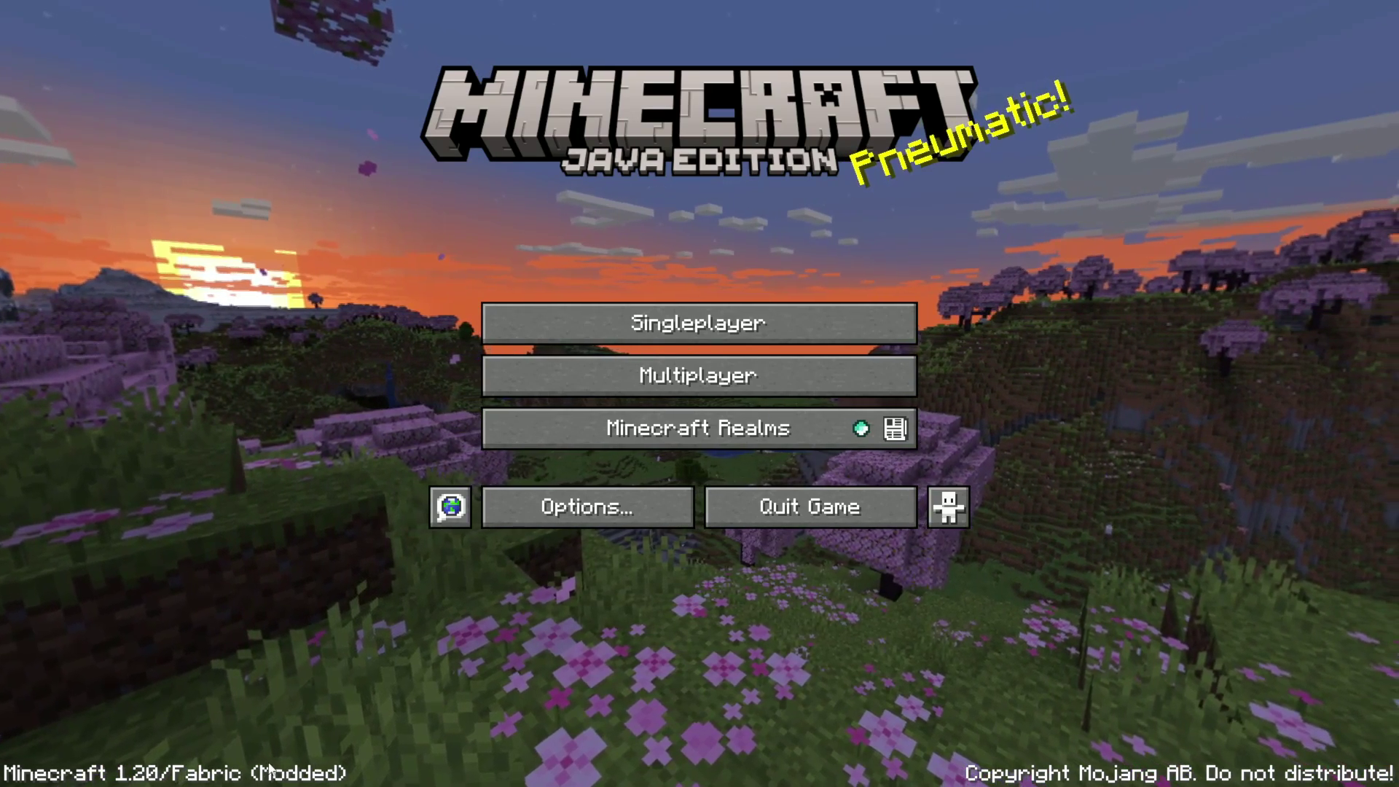
Create a new singleplayer world with its game mode set to Creative
left_click(497, 319)
left_click(741, 688)
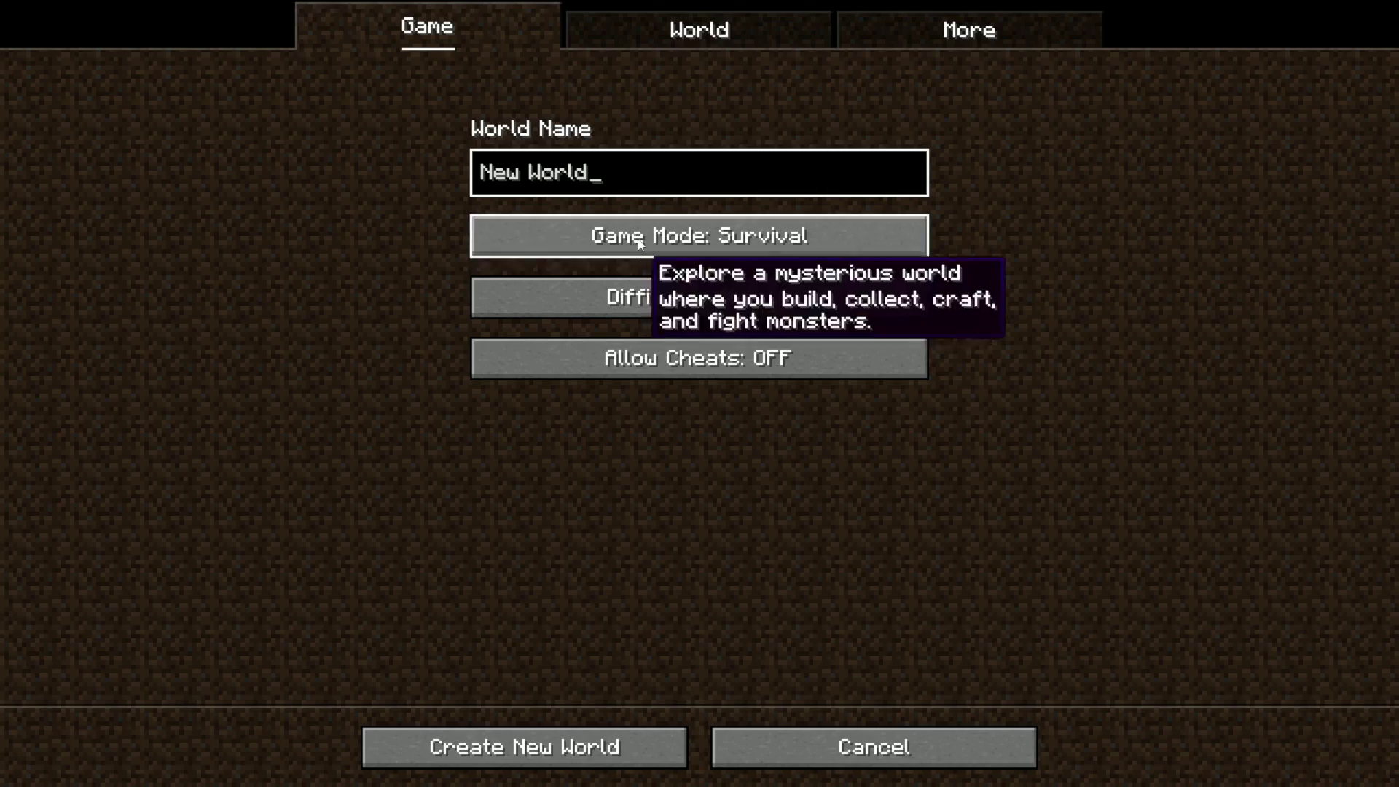
left_click(689, 234)
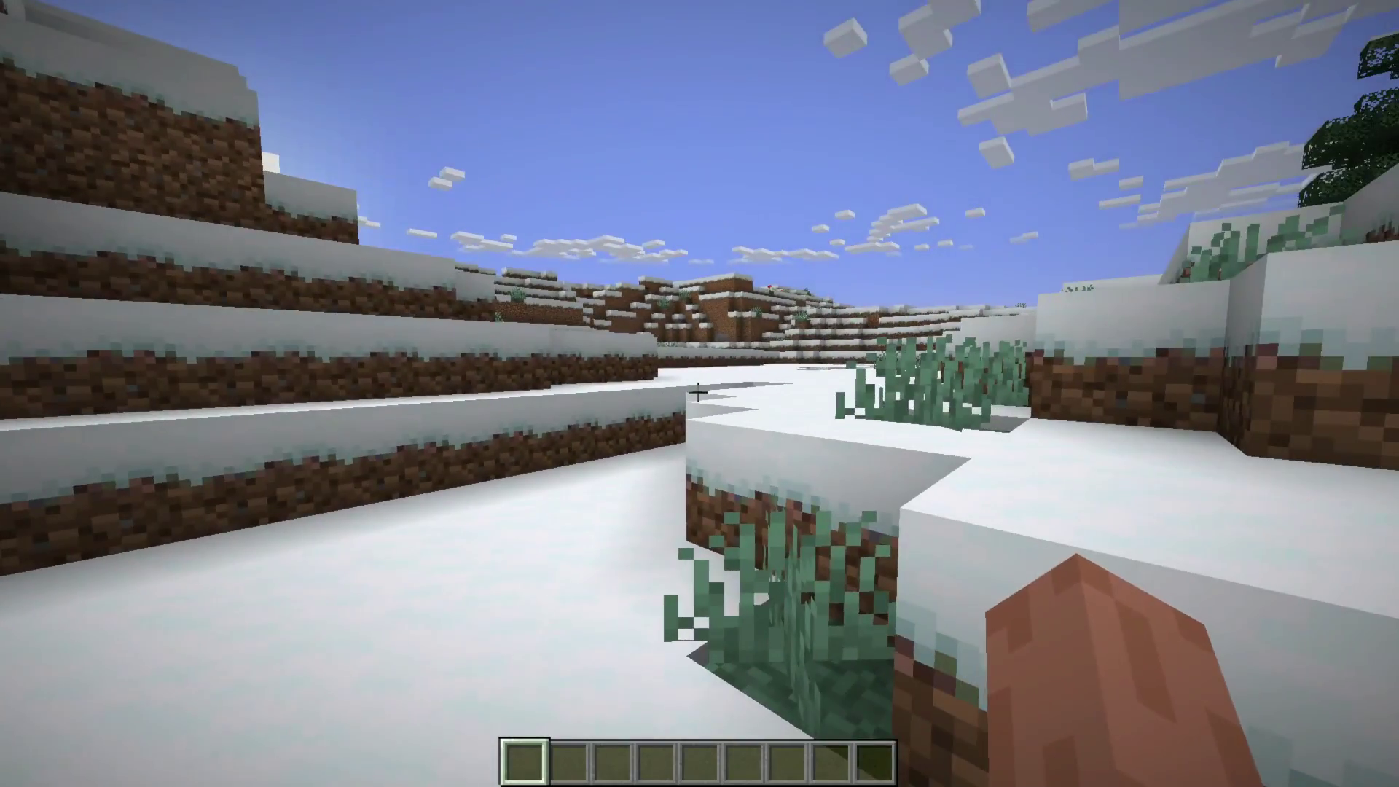
Open the in-game video settings and review the Quality, Performance and Advanced options
key("Escape")
left_click(681, 395)
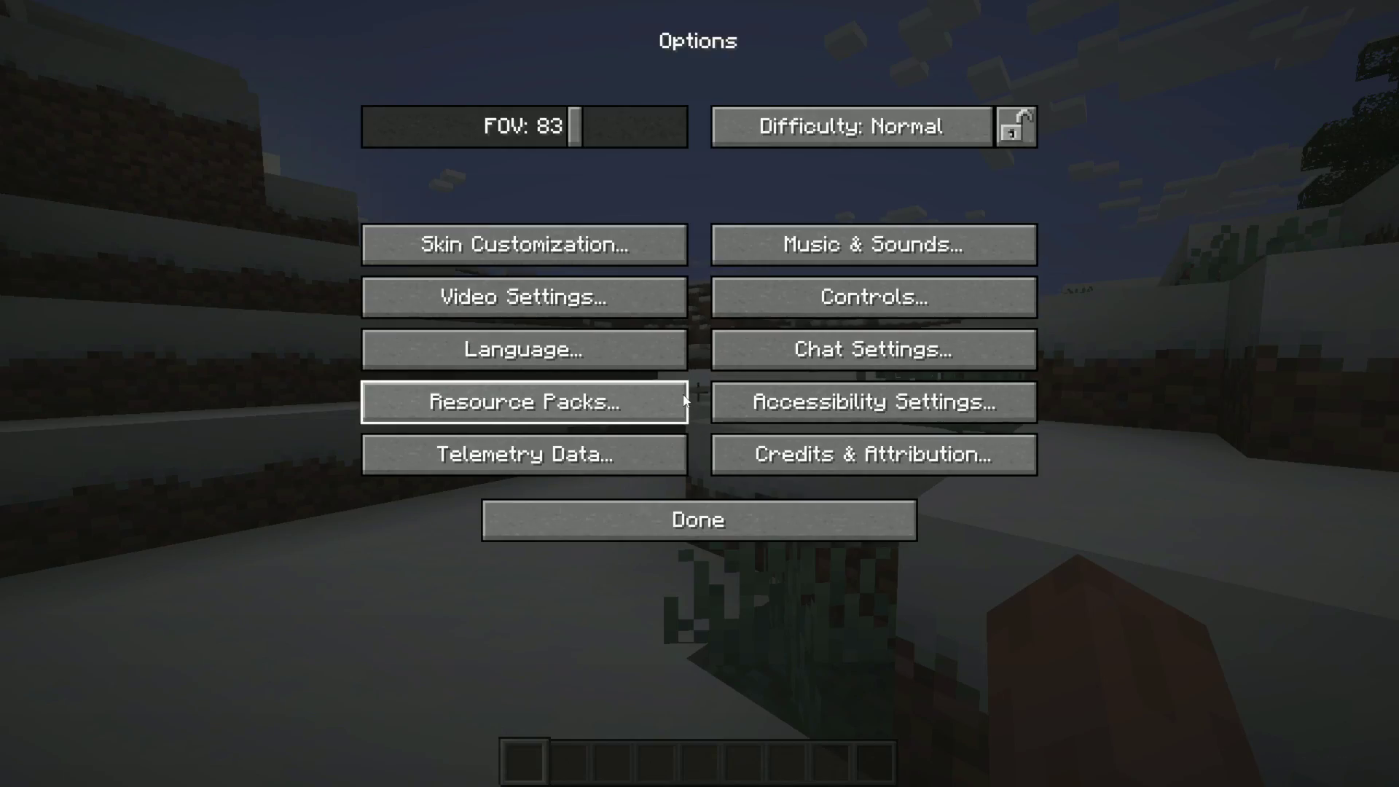
left_click(638, 312)
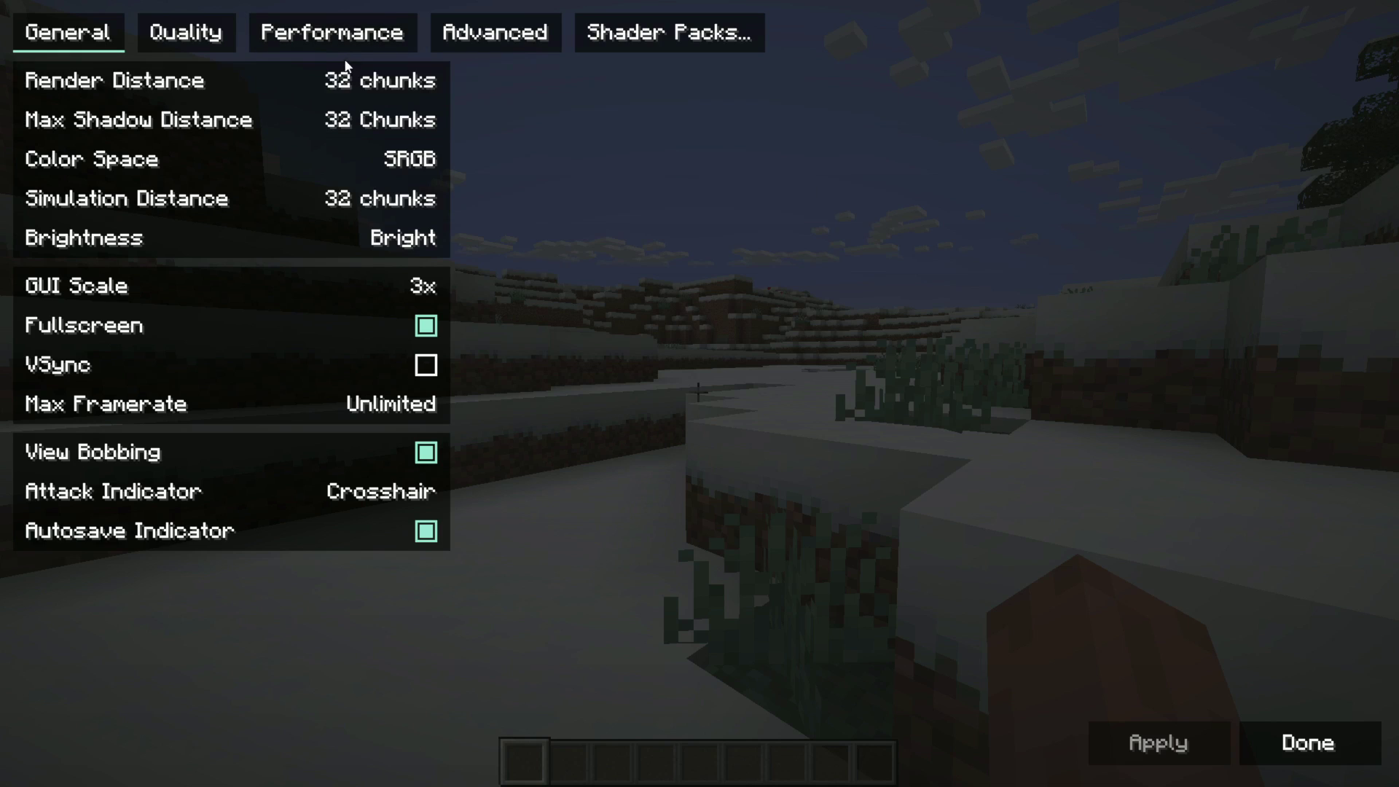
left_click(186, 37)
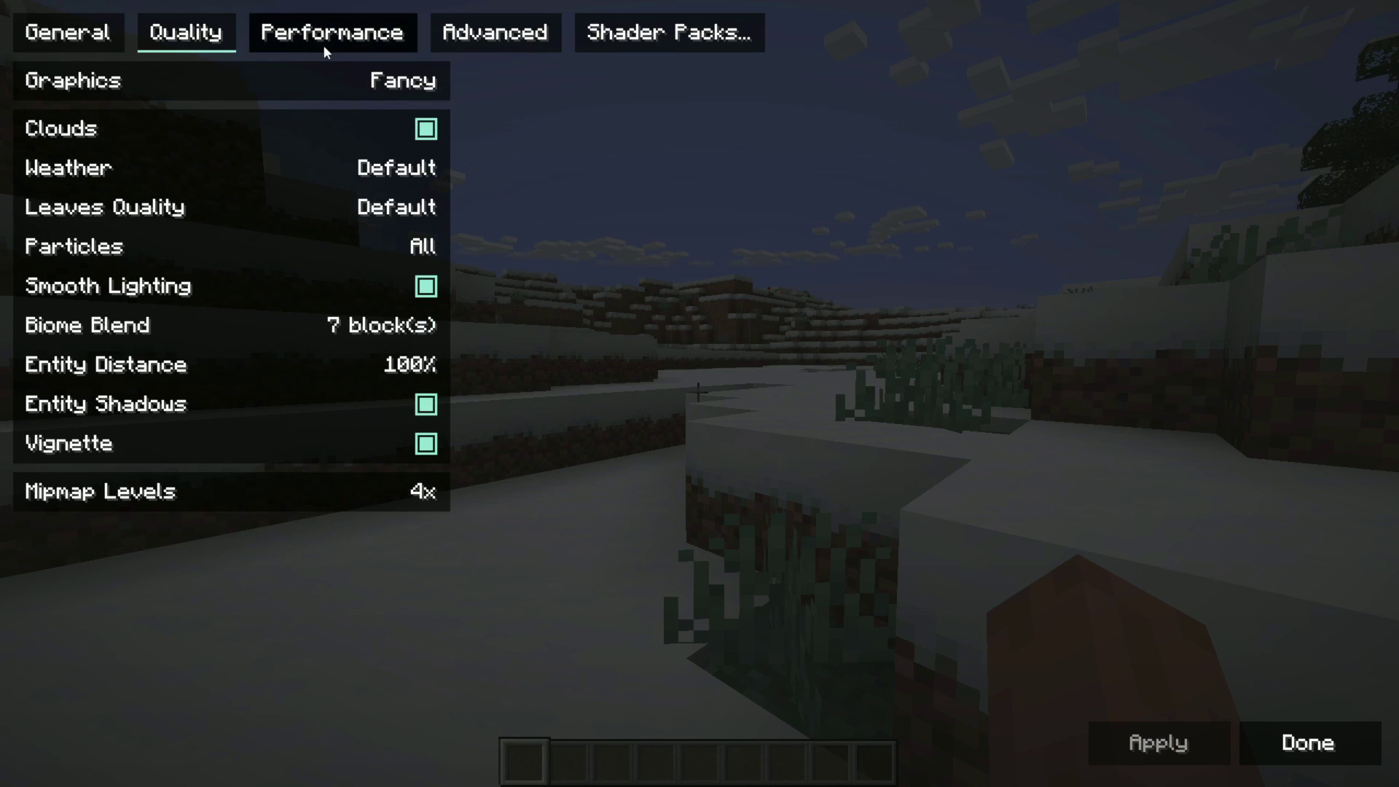
left_click(323, 45)
left_click(503, 43)
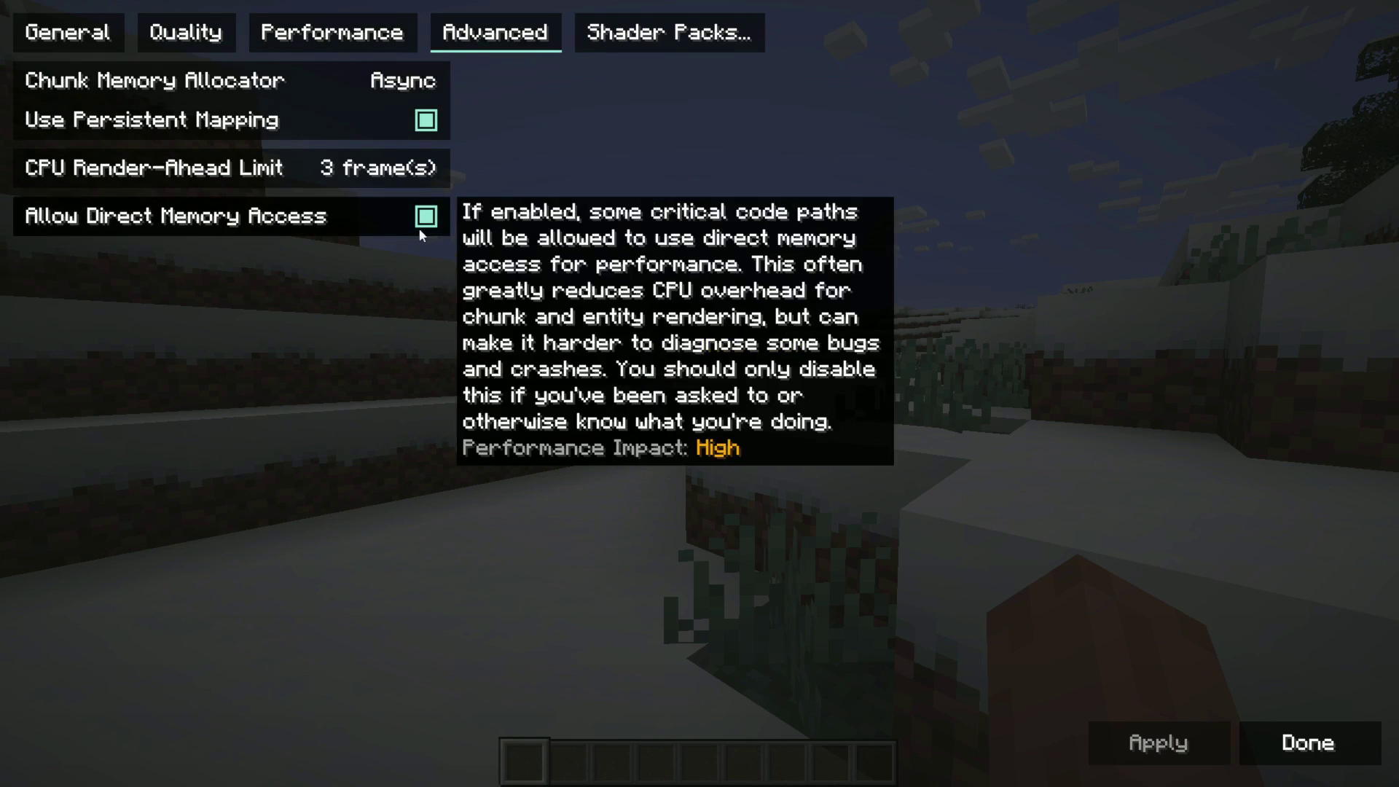
Enable shaders, apply the Kappa_v5.1.zip shader pack and return to the world
left_click(684, 34)
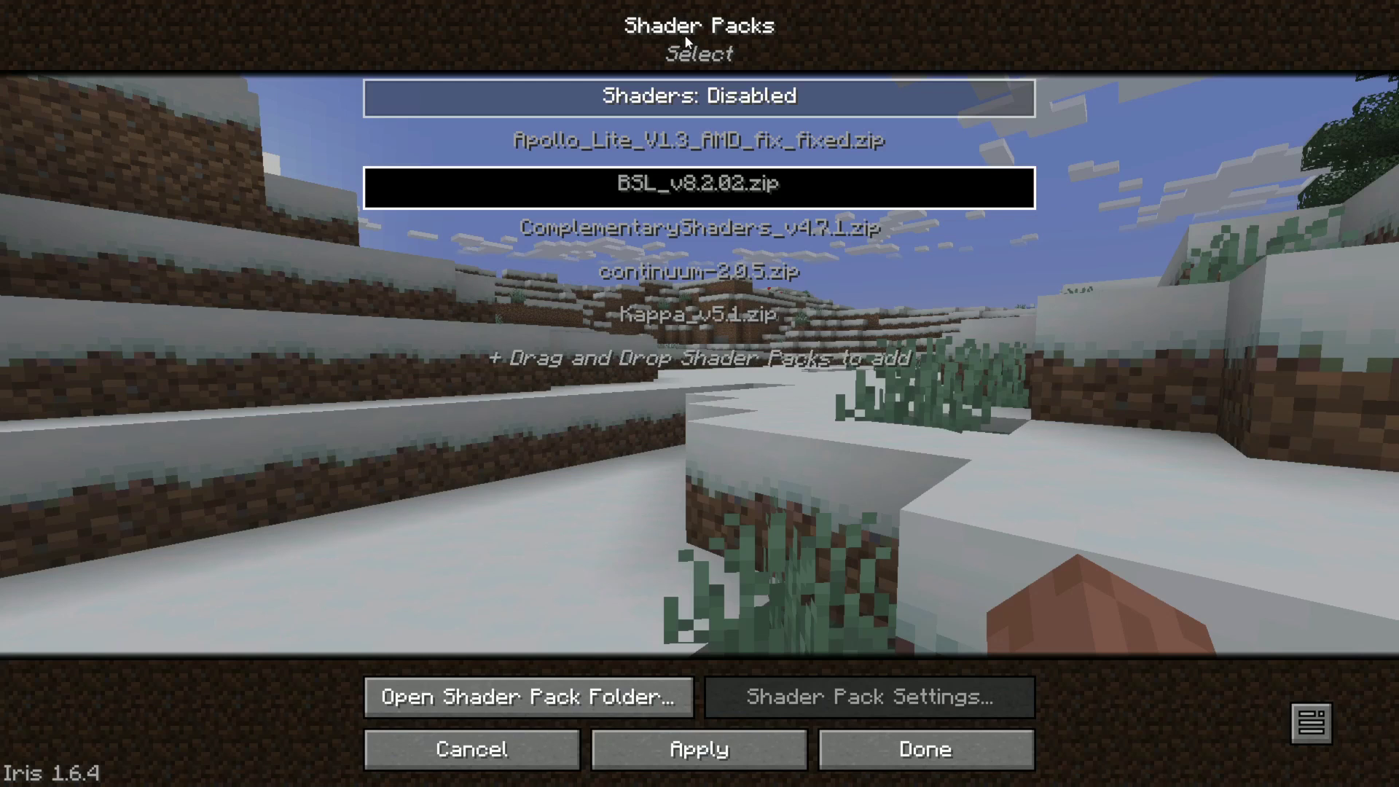
left_click(716, 100)
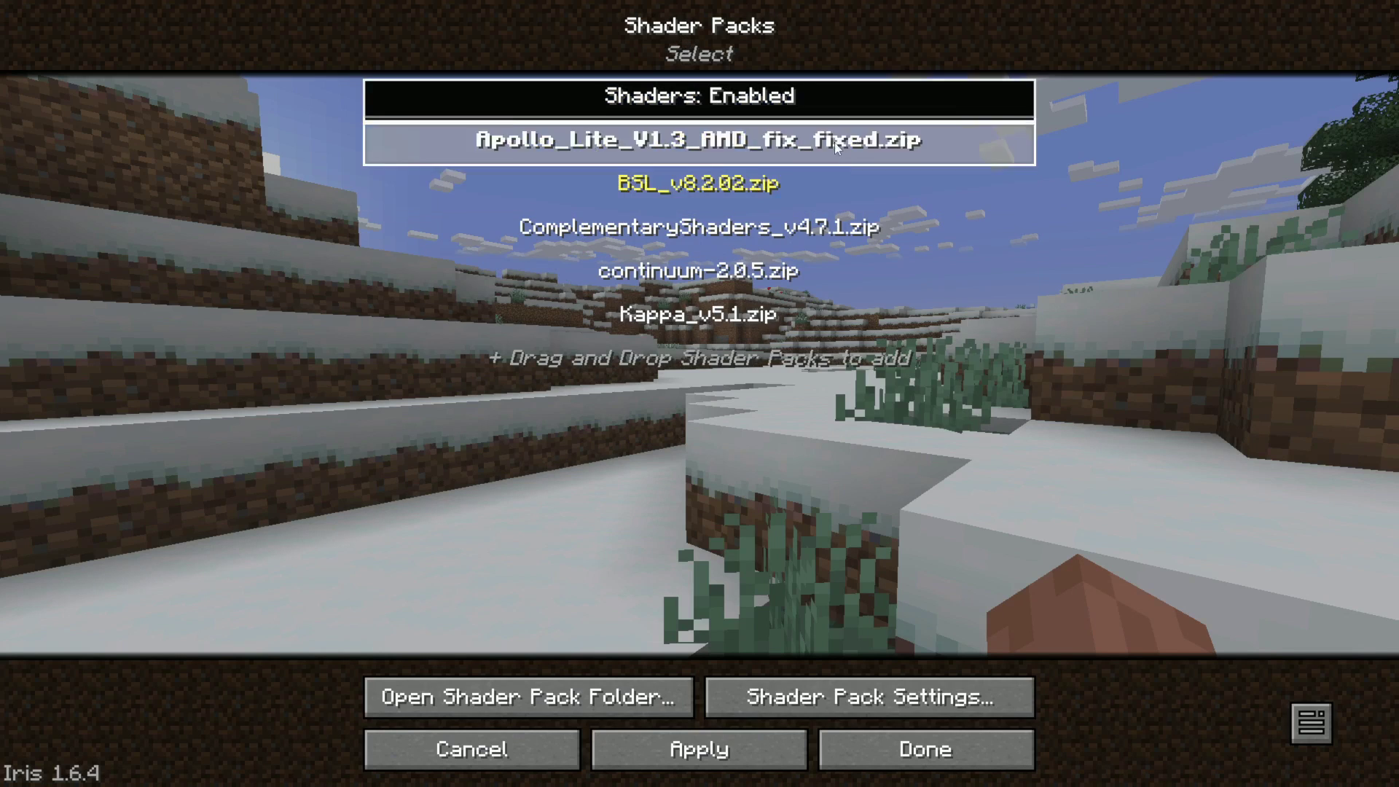
left_click(771, 313)
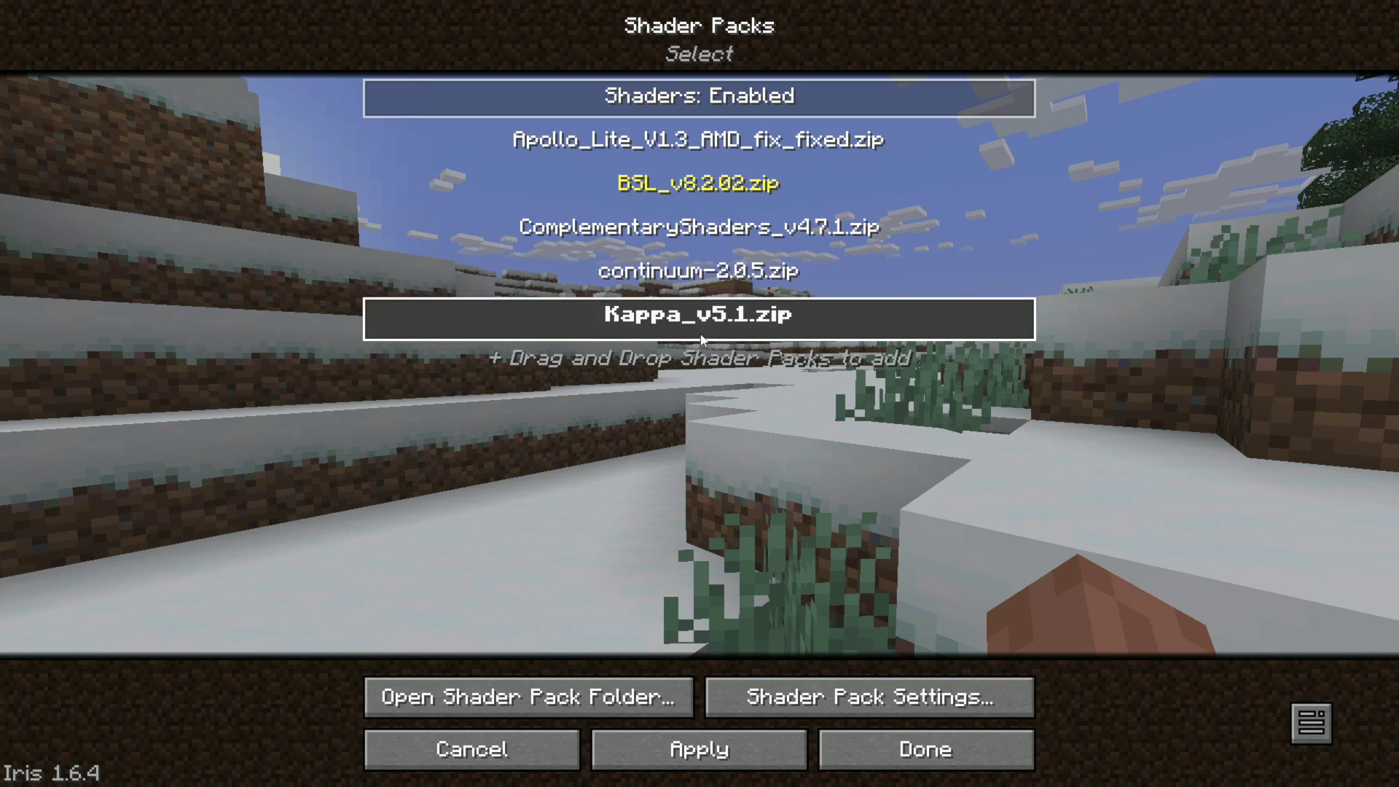
left_click(718, 747)
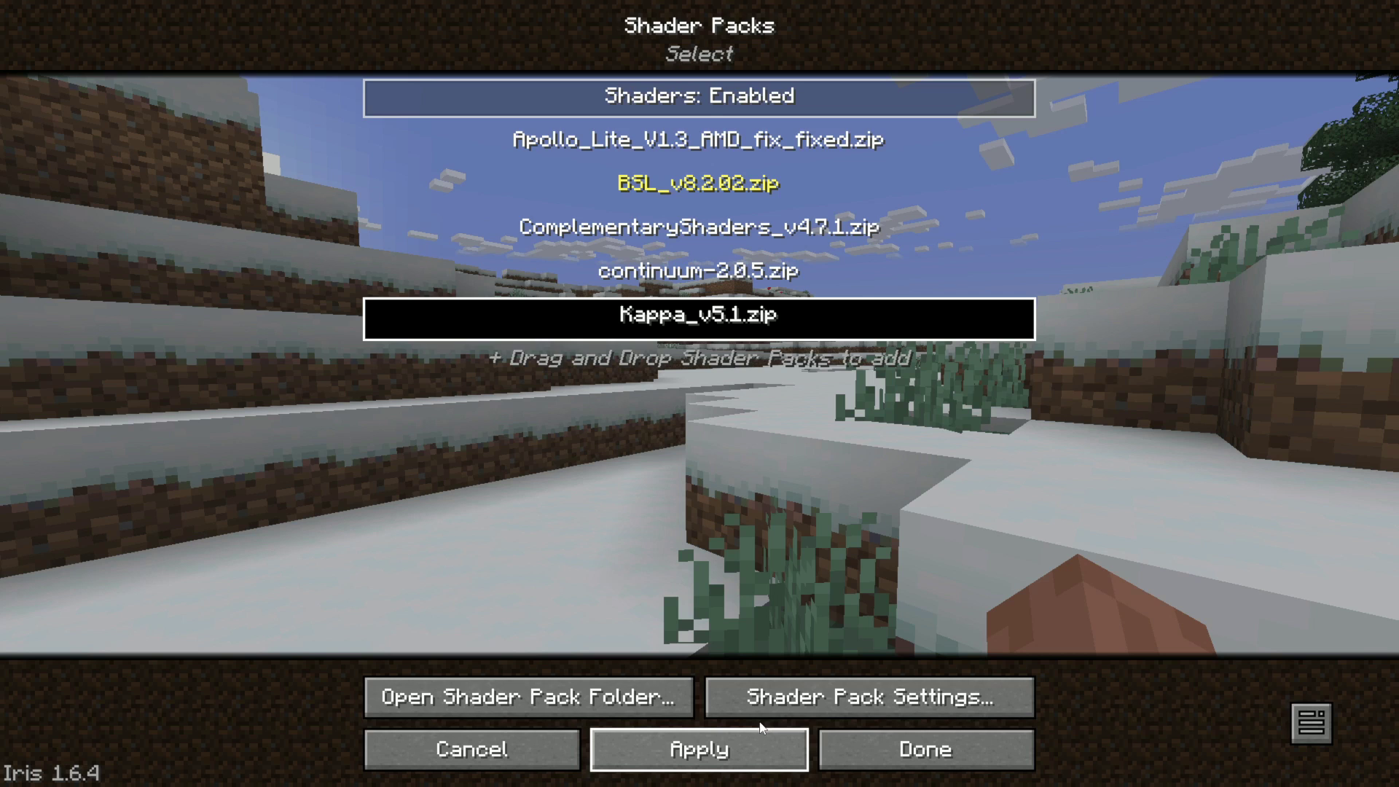
left_click(750, 743)
left_click(902, 738)
key("Escape")
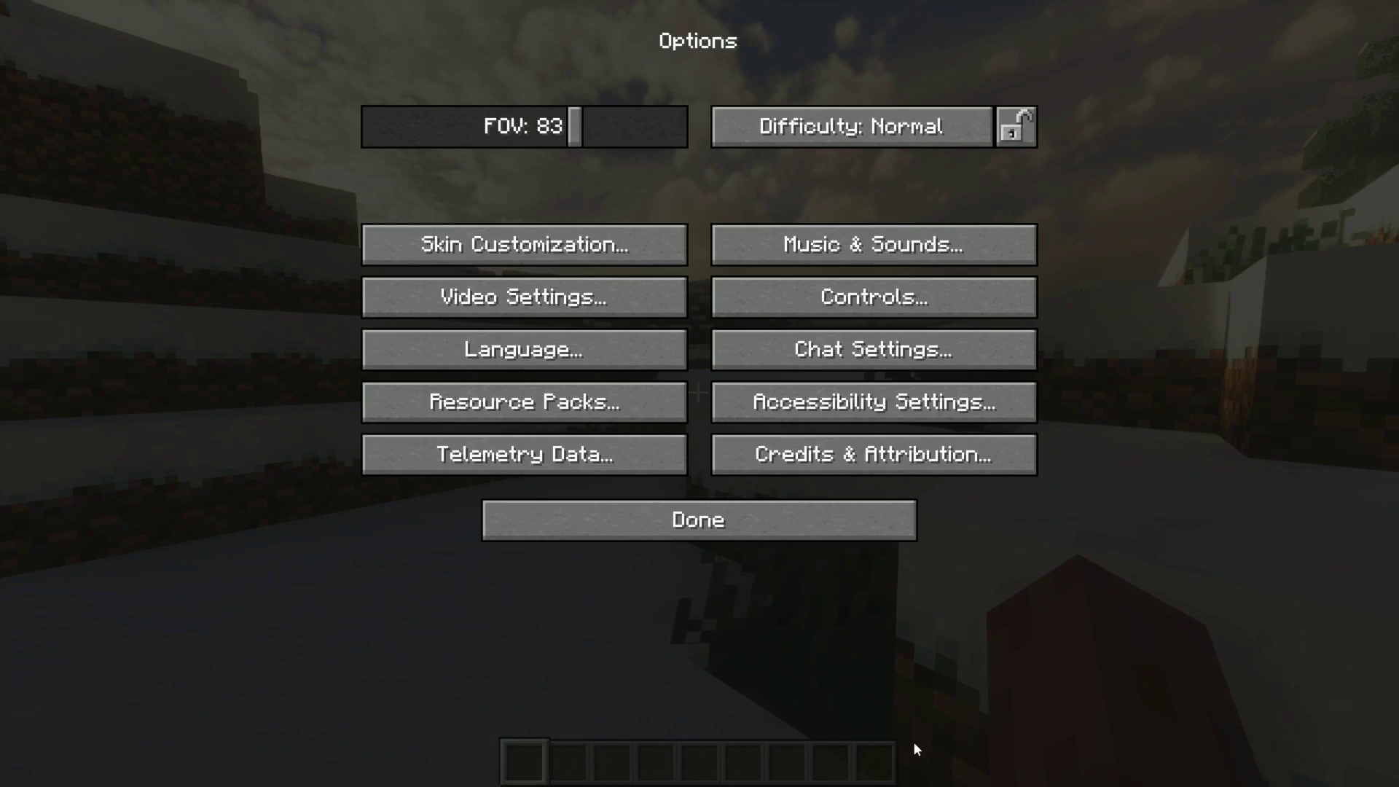
key("Escape")
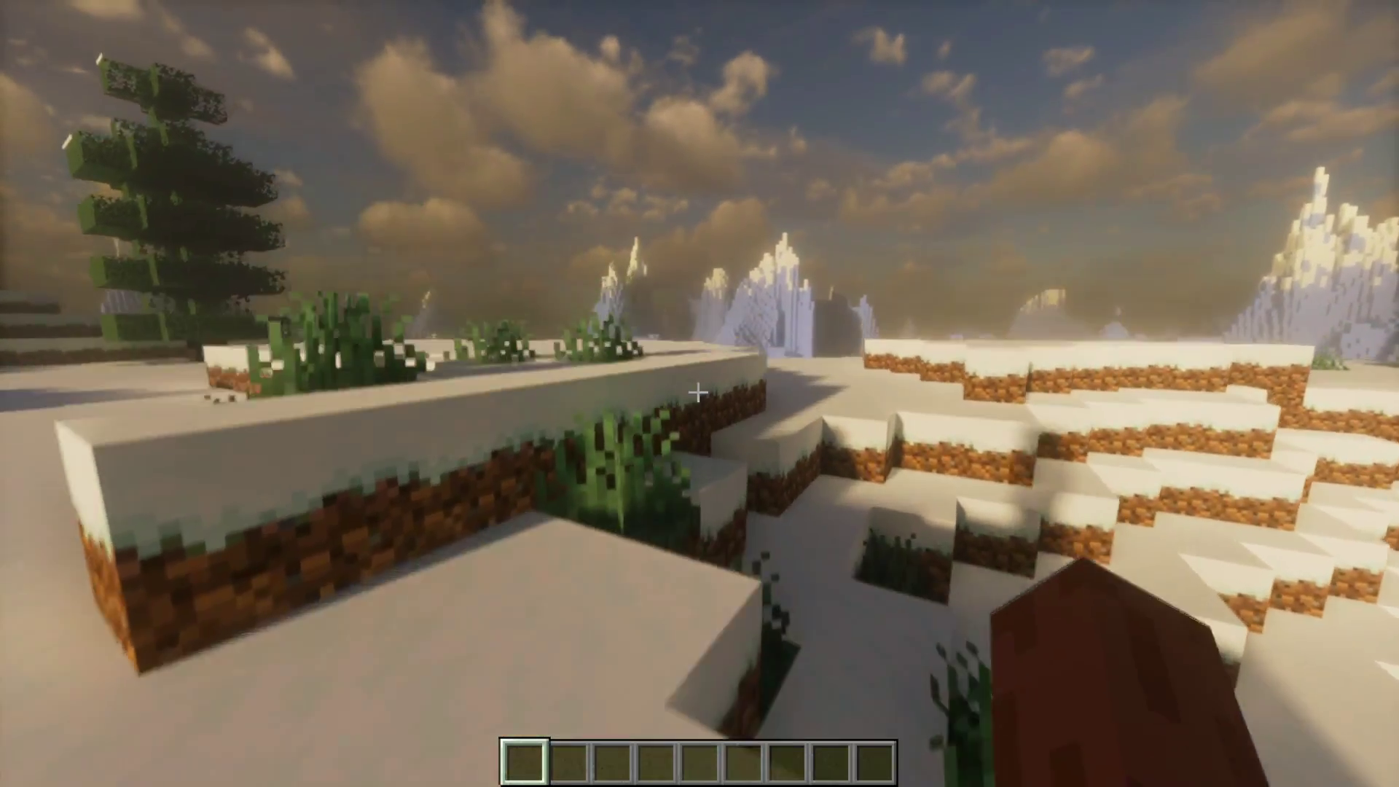
Check the frame rate in the debug overlay, and apply a render distance of 16 chunks in the video settings
key("F3")
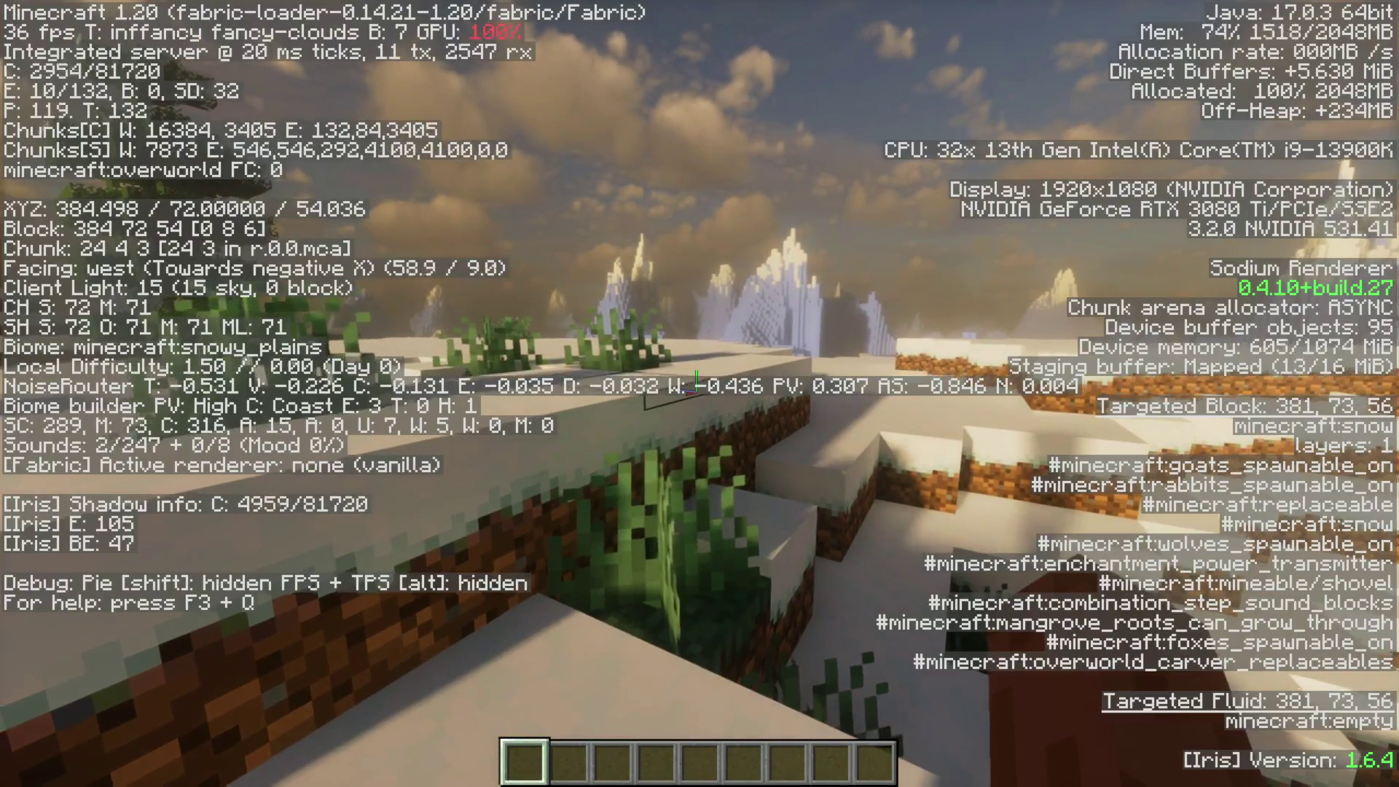
key("Escape")
left_click(655, 391)
left_click(612, 294)
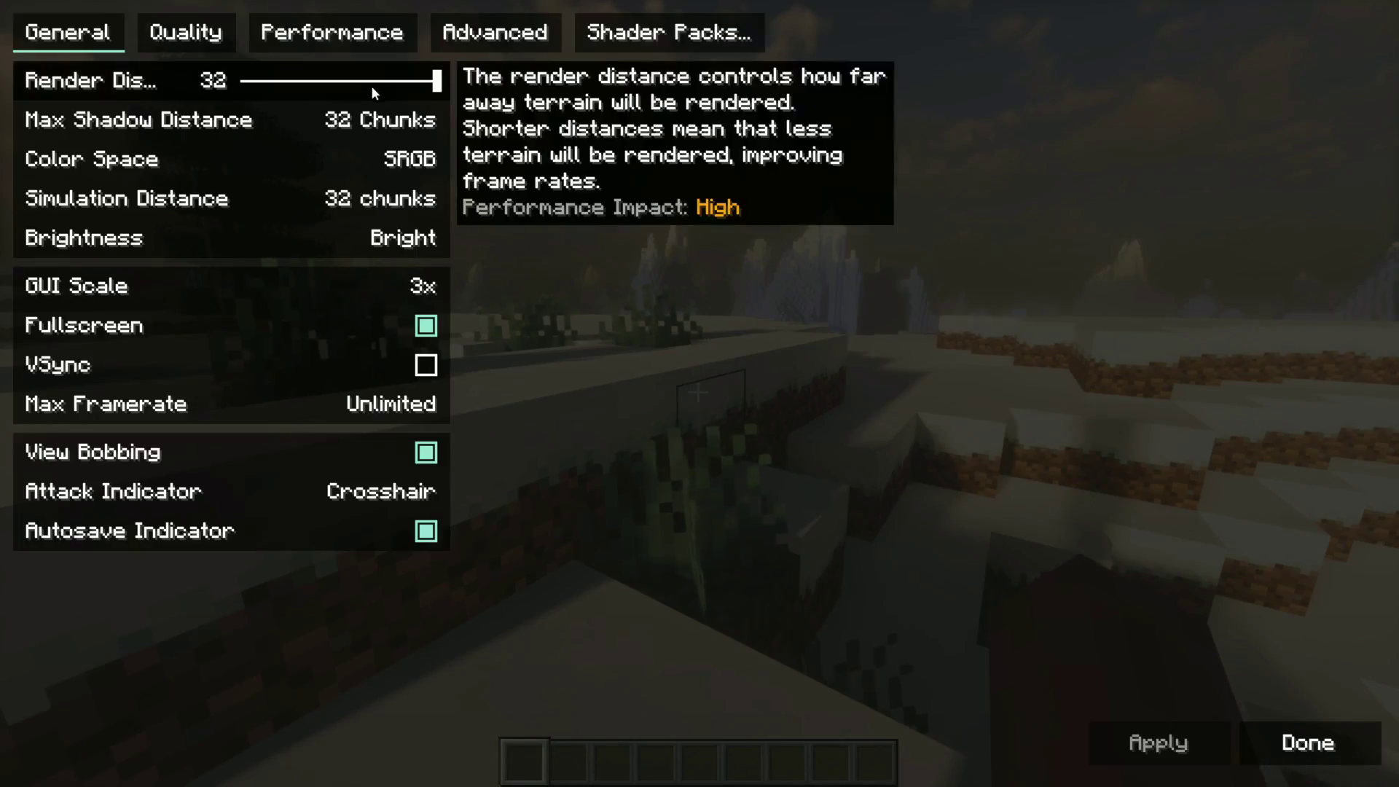
left_click_drag(370, 82, 332, 81)
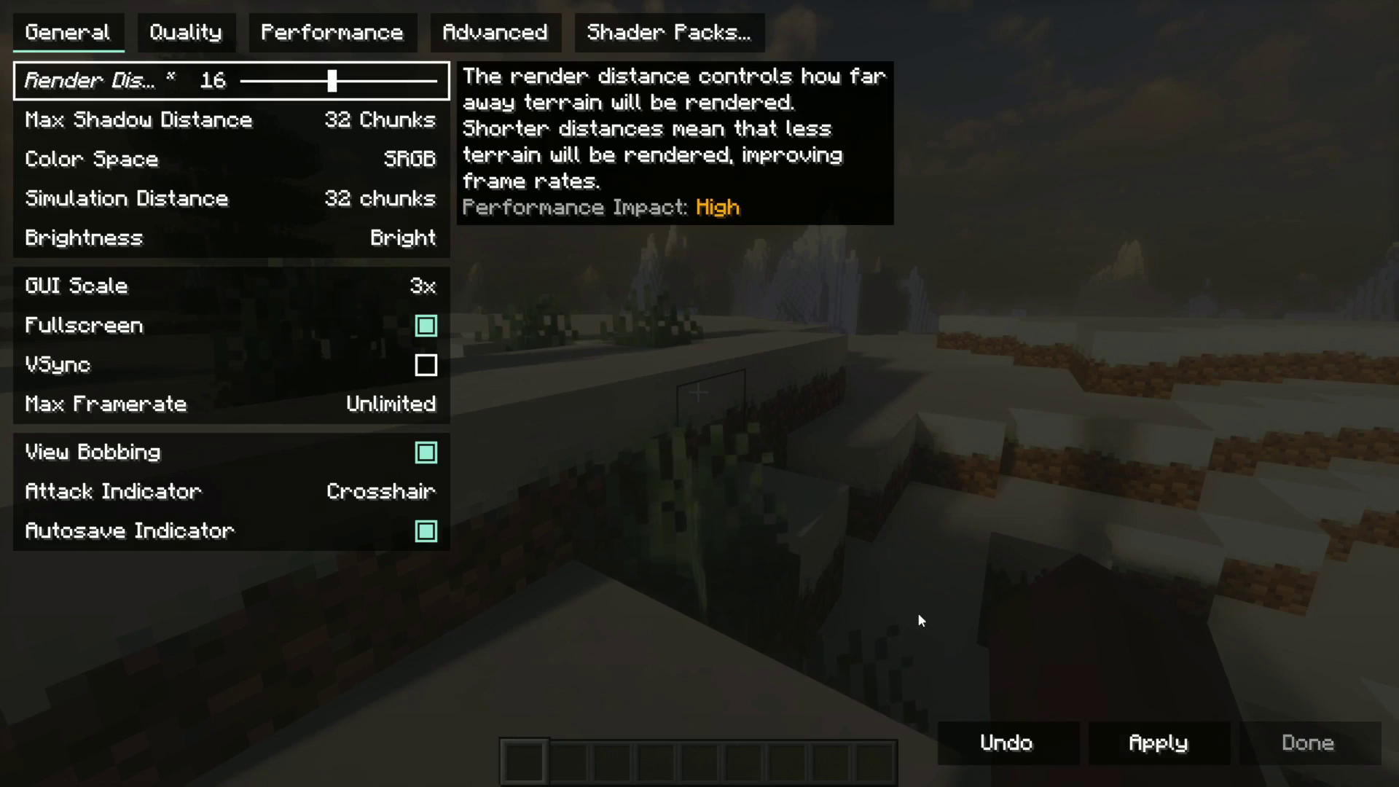
left_click(1147, 749)
key("Escape")
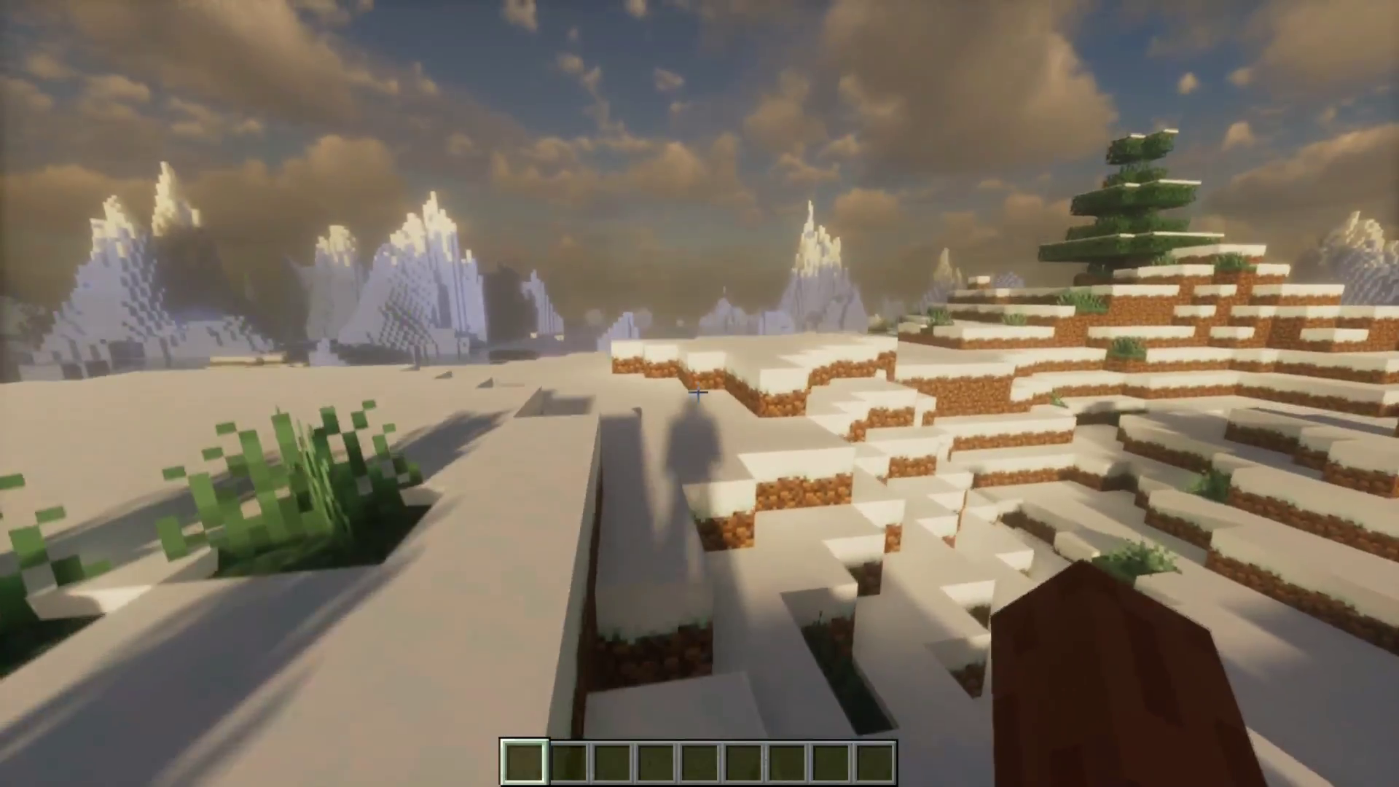